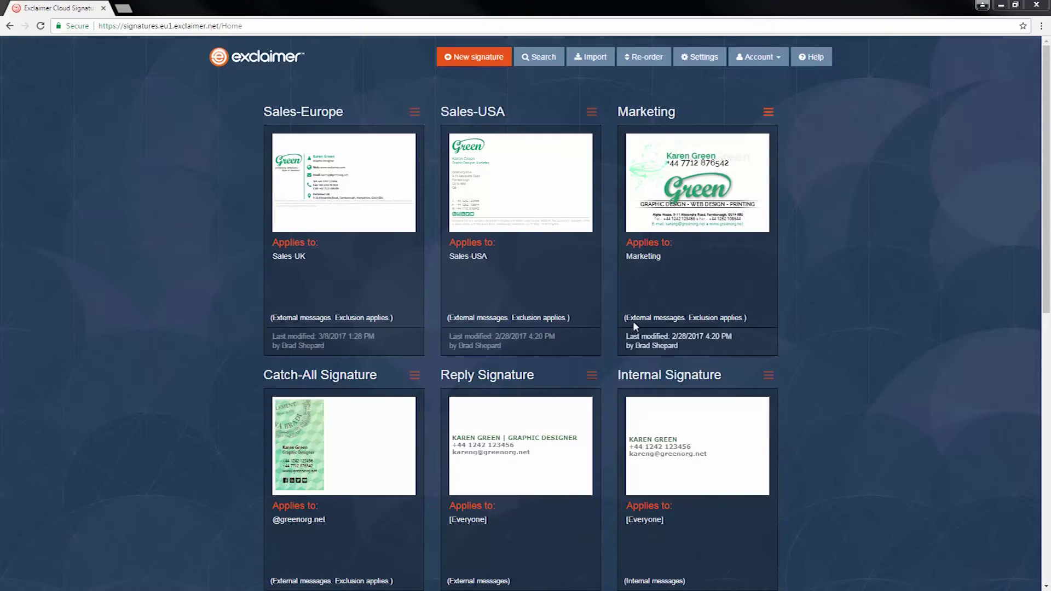
Start a new email signature from the Exclaimer Cloud home page.
{"action": "left_click", "coordinate": [473, 57]}
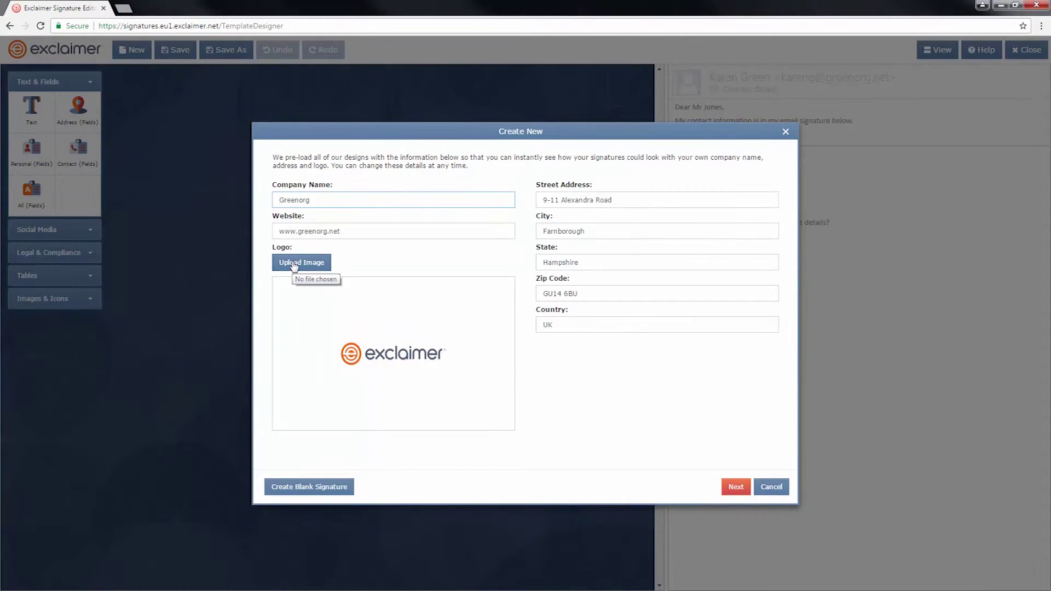
Upload Greenorg Company Logo.png as the signature logo and continue to the template designs.
{"action": "left_click", "coordinate": [294, 264]}
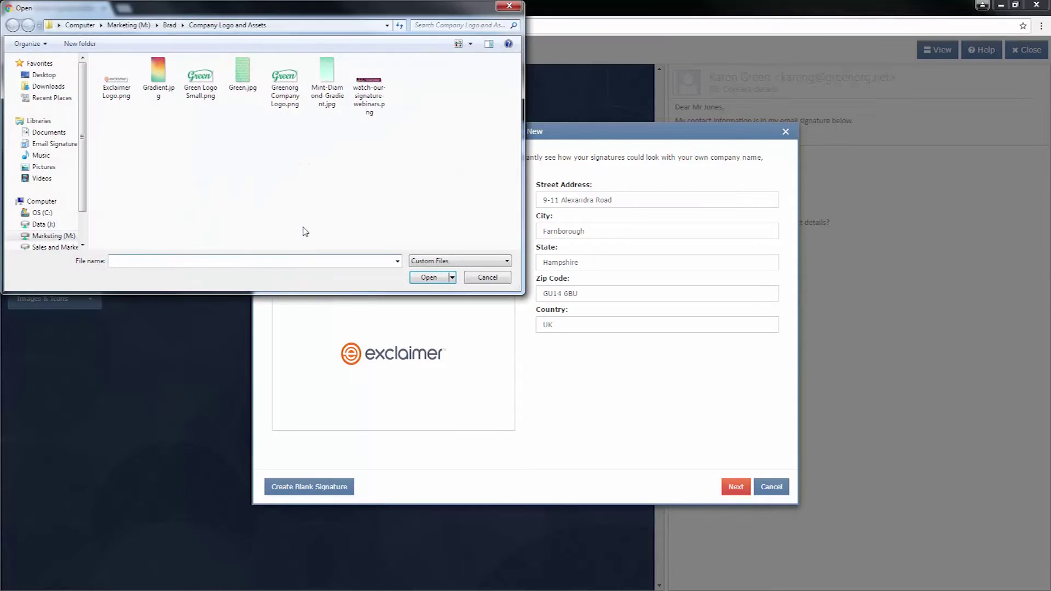
{"action": "left_click", "coordinate": [293, 83]}
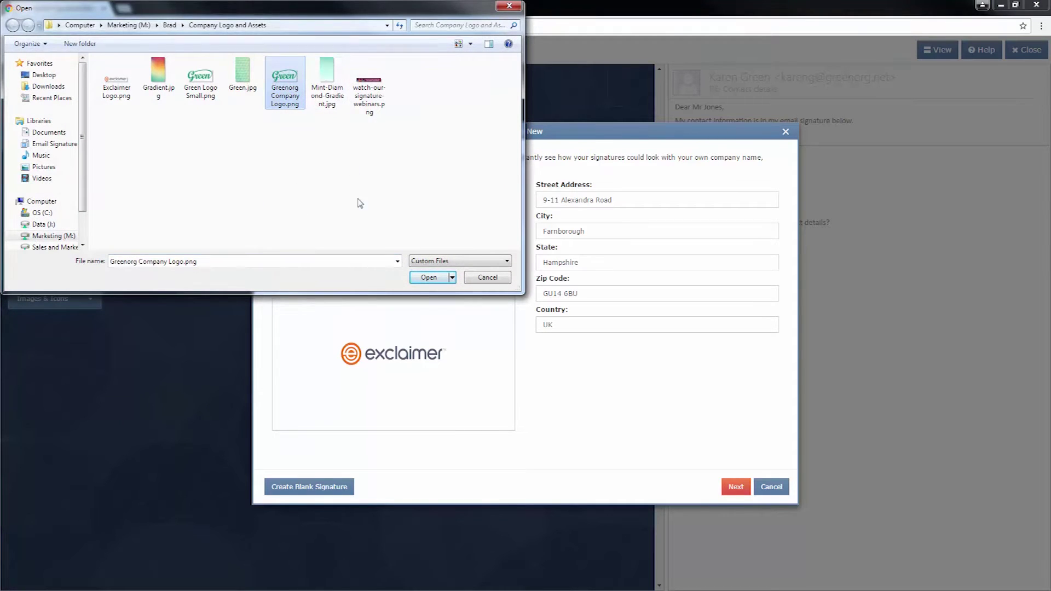
{"action": "left_click", "coordinate": [424, 277]}
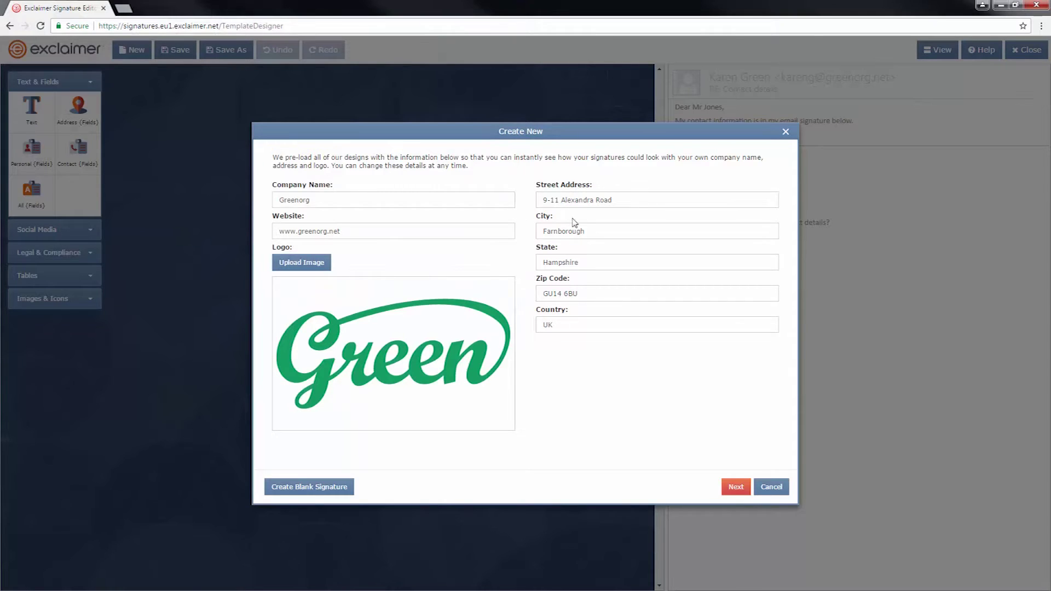
{"action": "left_click", "coordinate": [738, 488]}
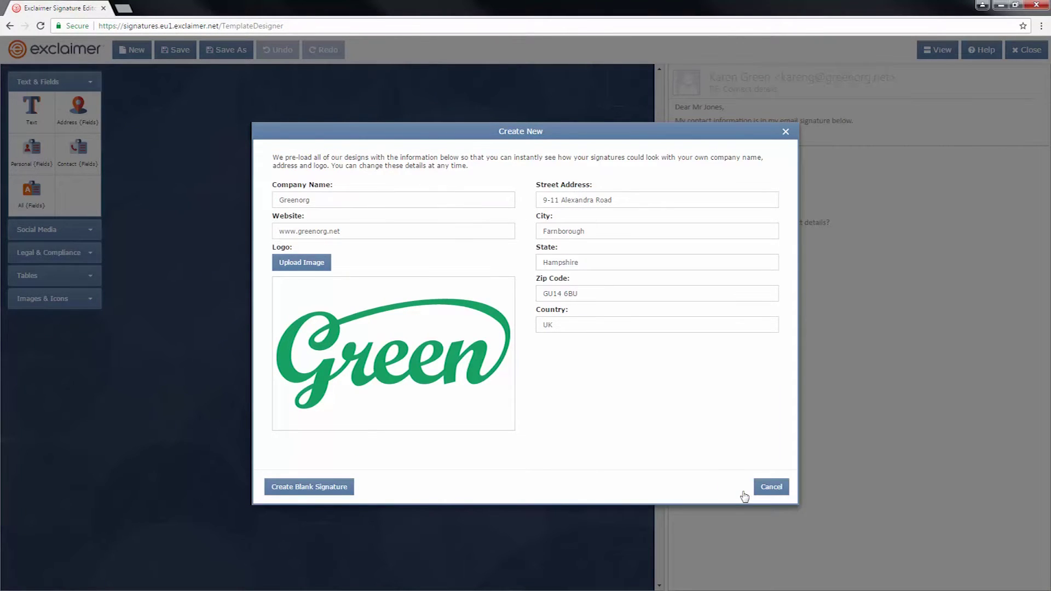
Open the compact Green Business Cards template with the logo above the contact details.
{"action": "scroll", "coordinate": [416, 268], "scroll_direction": "down", "scroll_amount": 3}
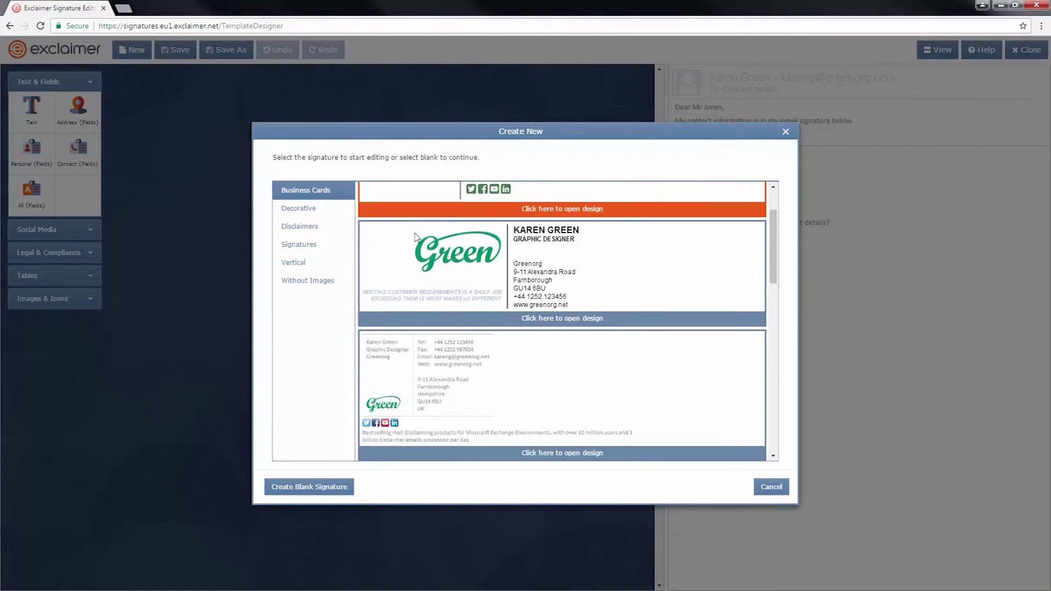
{"action": "scroll", "coordinate": [414, 267], "scroll_direction": "down", "scroll_amount": 3}
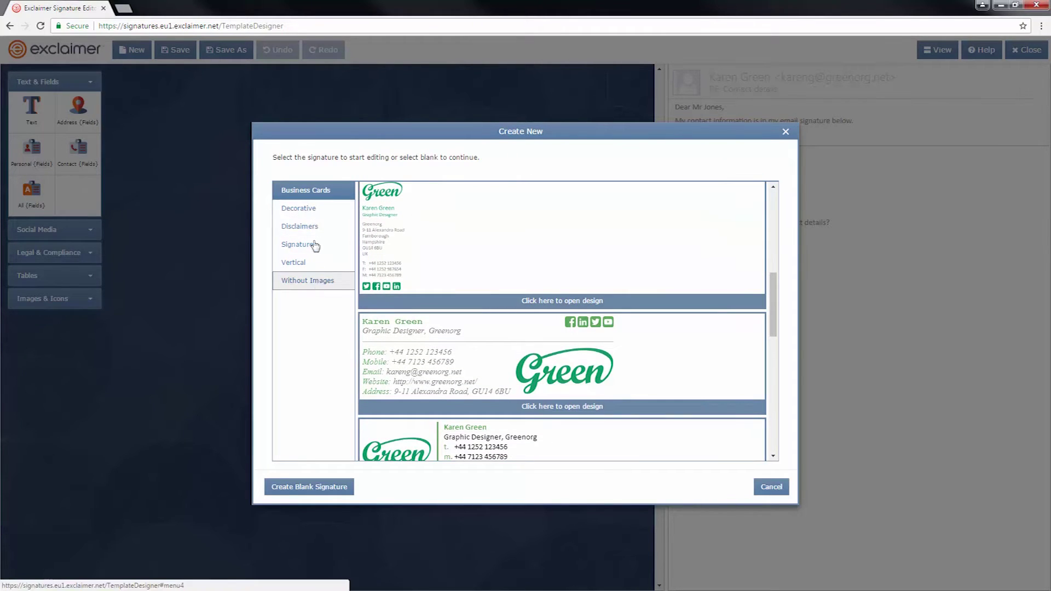
{"action": "scroll", "coordinate": [482, 252], "scroll_direction": "down", "scroll_amount": 4}
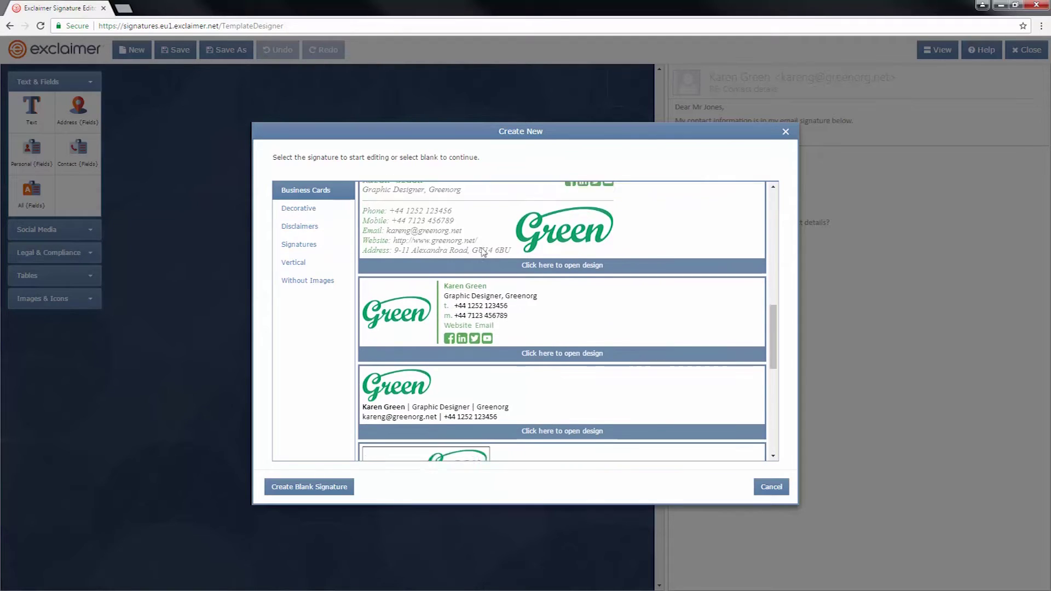
{"action": "left_click", "coordinate": [479, 276]}
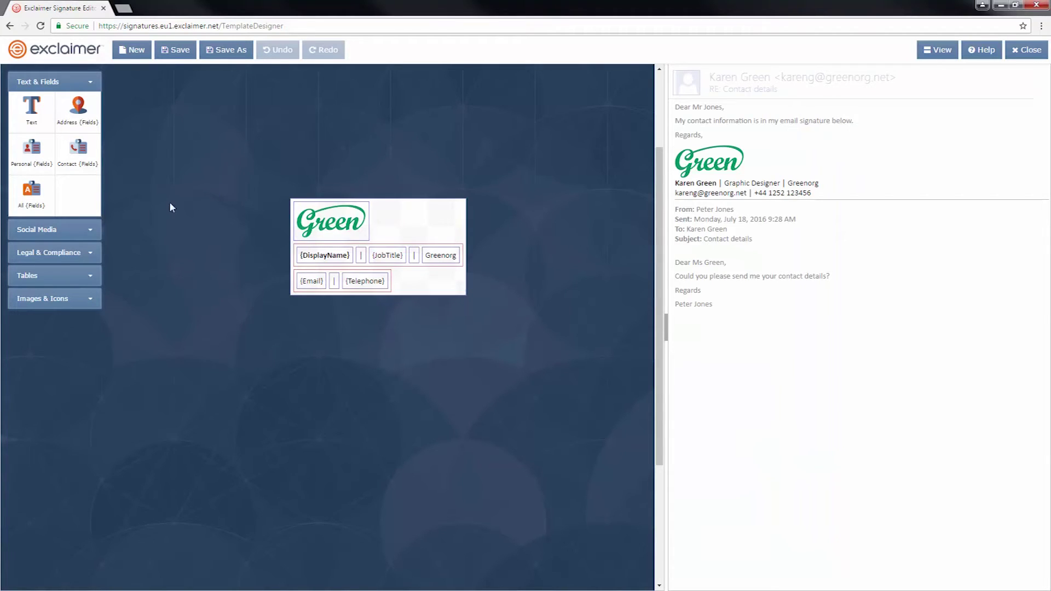
{"action": "left_click", "coordinate": [87, 275]}
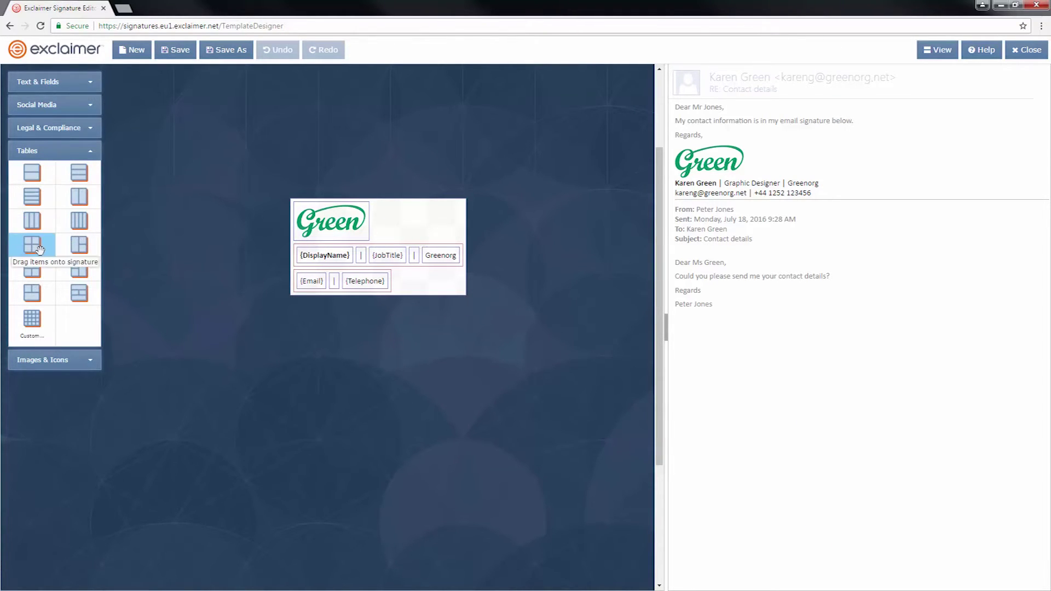
Add a 2x2 table at the top and move the Green logo into its top-left cell.
{"action": "mouse_move", "coordinate": [40, 249]}
{"action": "left_mouse_down"}
{"action": "mouse_move", "coordinate": [125, 218]}
{"action": "mouse_move", "coordinate": [287, 193]}
{"action": "mouse_move", "coordinate": [336, 203]}
{"action": "left_mouse_up"}
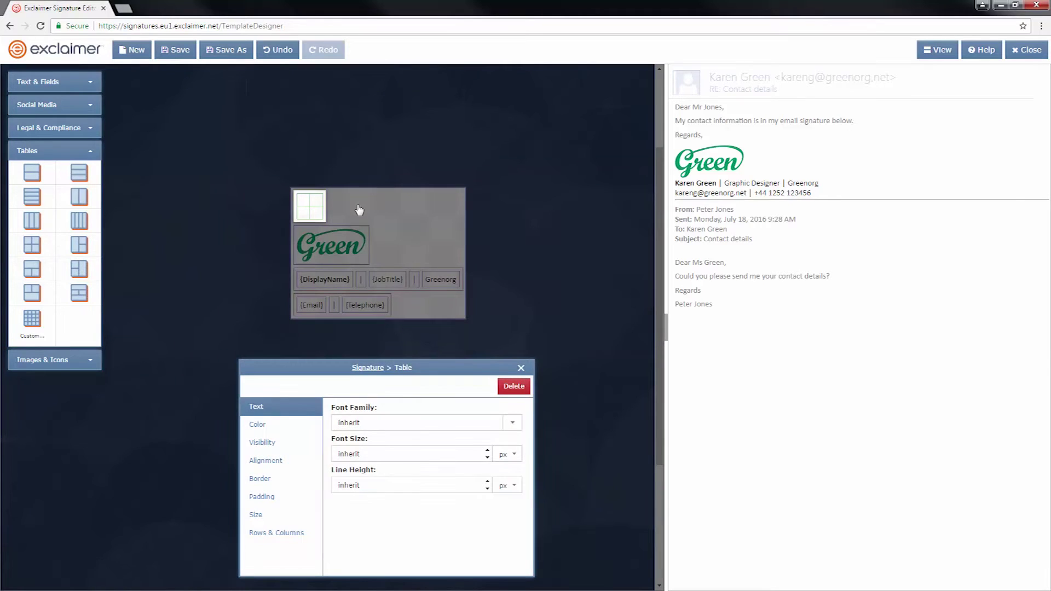
{"action": "left_click", "coordinate": [350, 260]}
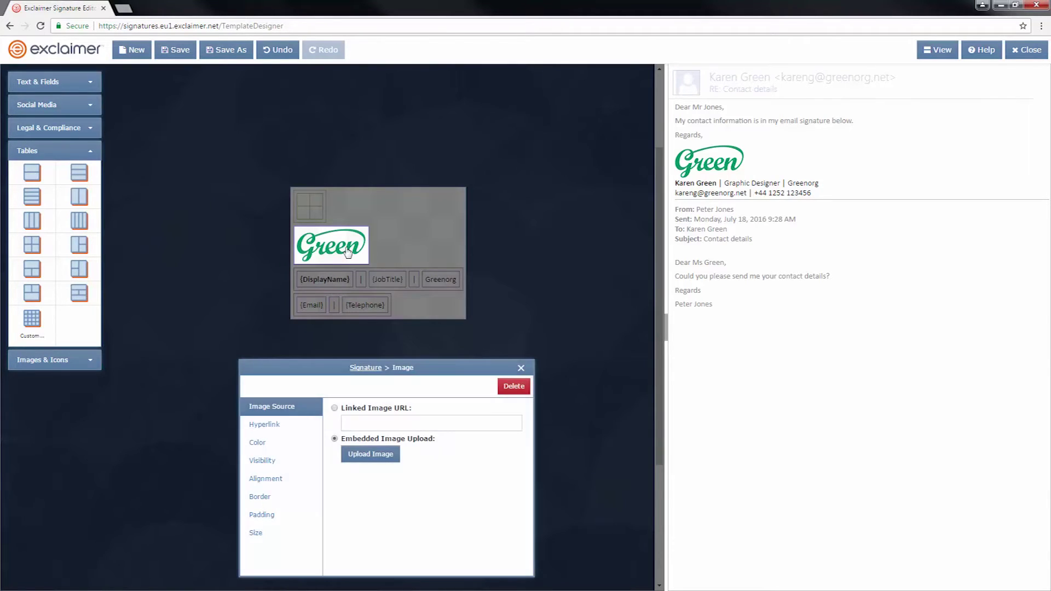
{"action": "left_click_drag", "start_coordinate": [347, 252], "coordinate": [305, 207]}
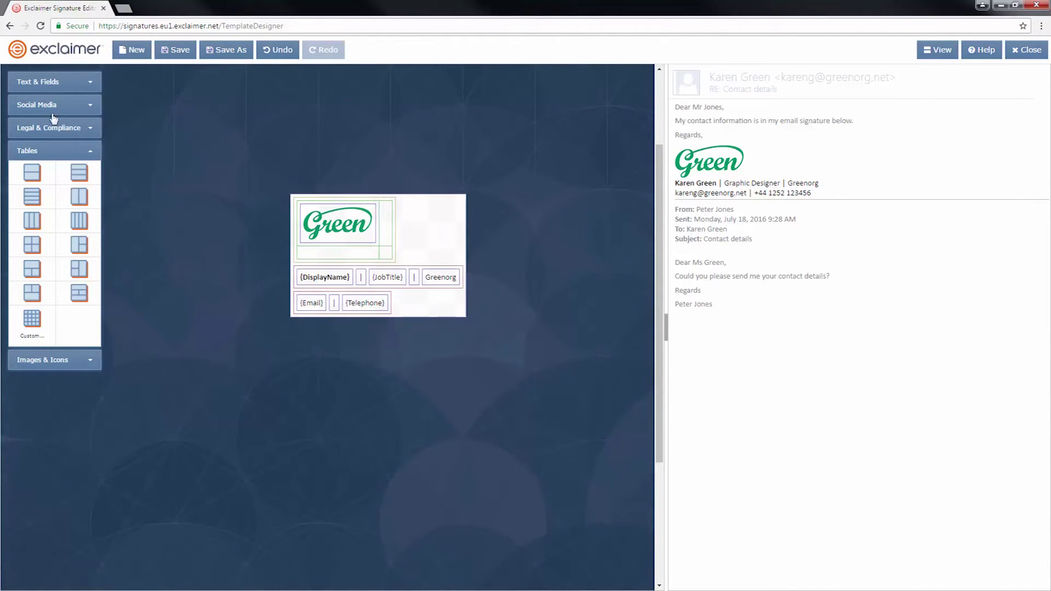
{"action": "left_click", "coordinate": [82, 358]}
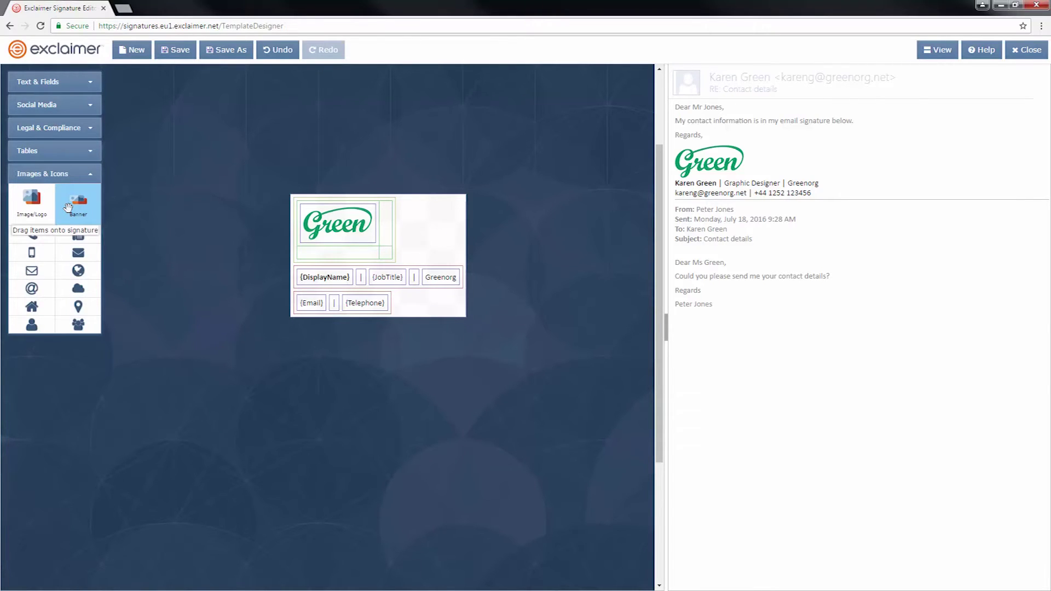
Place the watch-our-signature-webinars.png banner beside the logo and move the name row beneath it.
{"action": "mouse_move", "coordinate": [68, 207]}
{"action": "left_mouse_down"}
{"action": "mouse_move", "coordinate": [277, 241]}
{"action": "mouse_move", "coordinate": [391, 227]}
{"action": "left_mouse_up"}
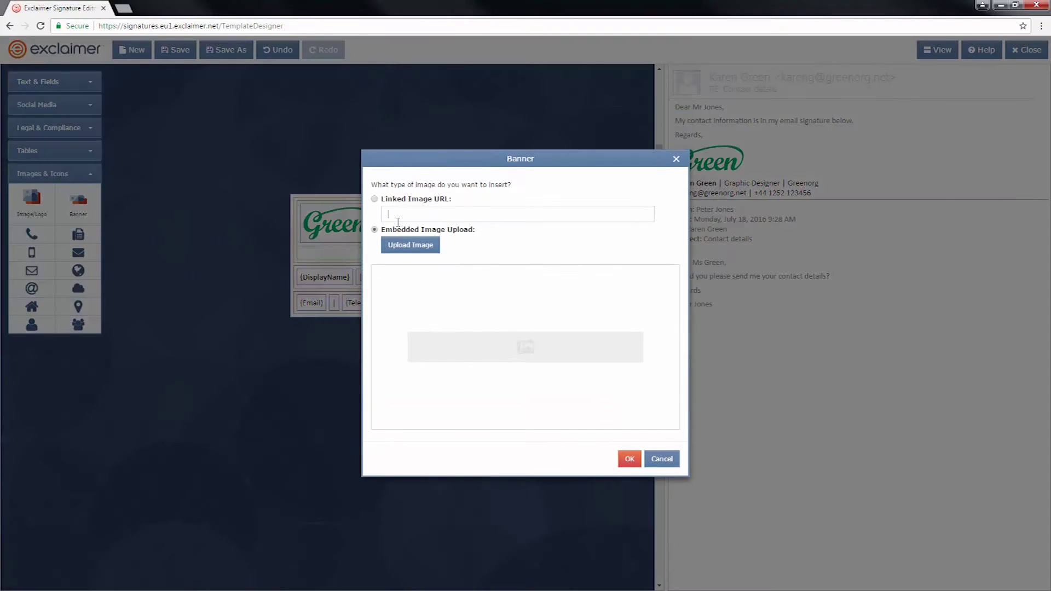
{"action": "left_click", "coordinate": [411, 245]}
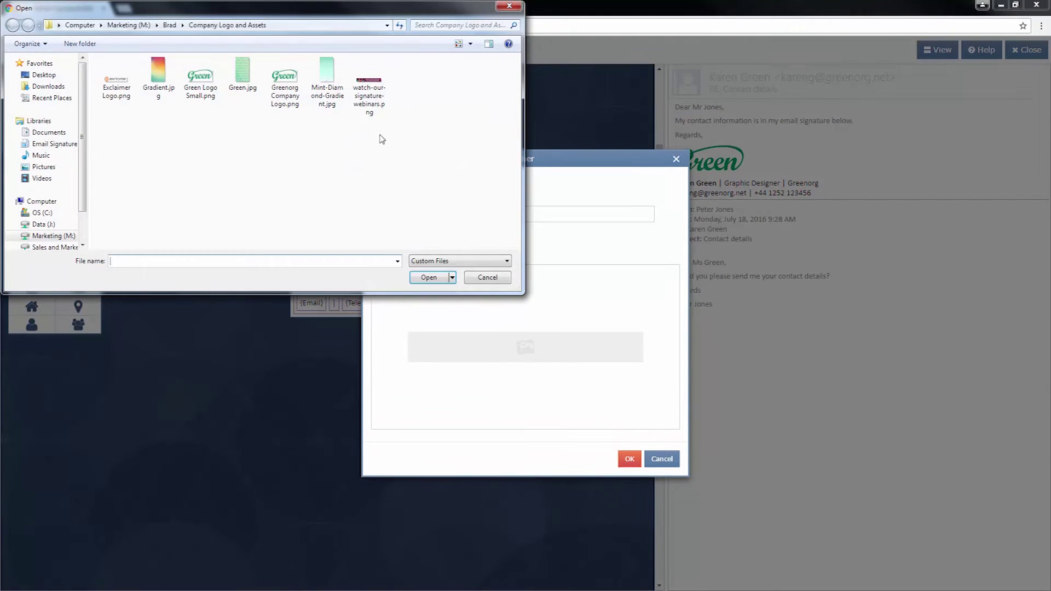
{"action": "left_click", "coordinate": [373, 101]}
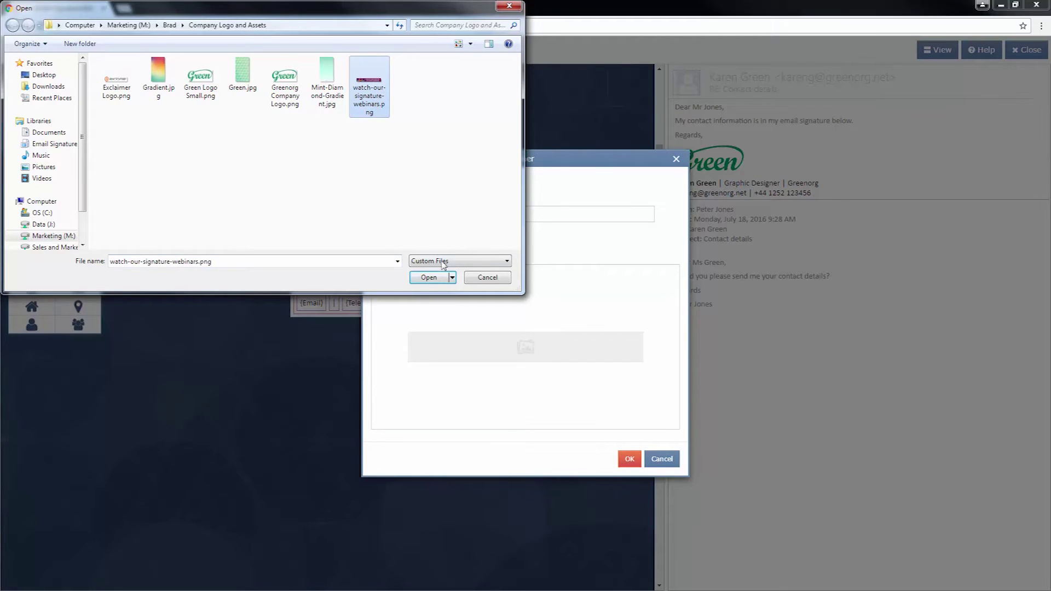
{"action": "left_click", "coordinate": [441, 278]}
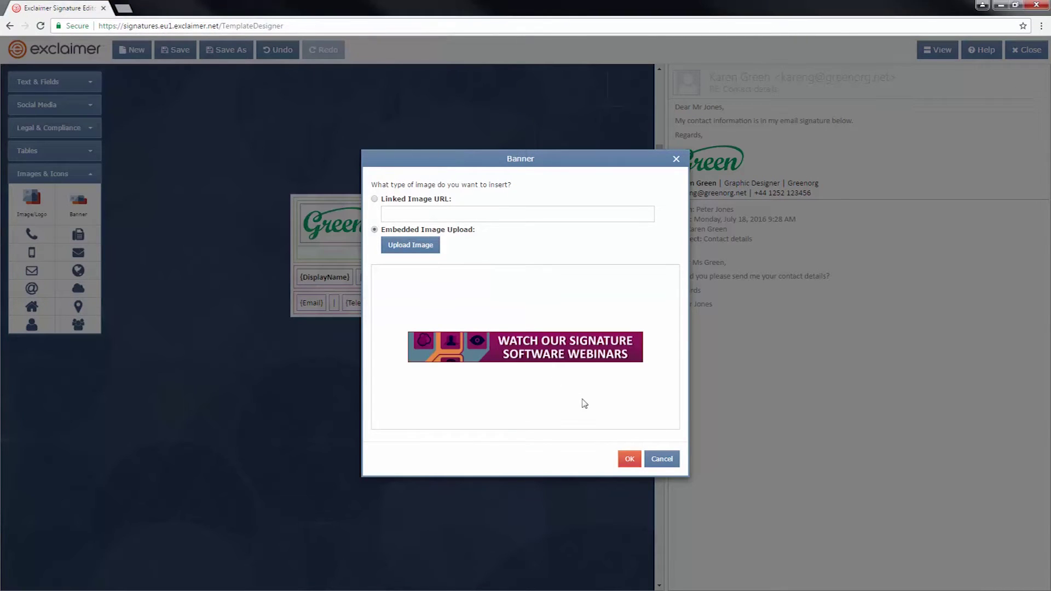
{"action": "left_click", "coordinate": [629, 459]}
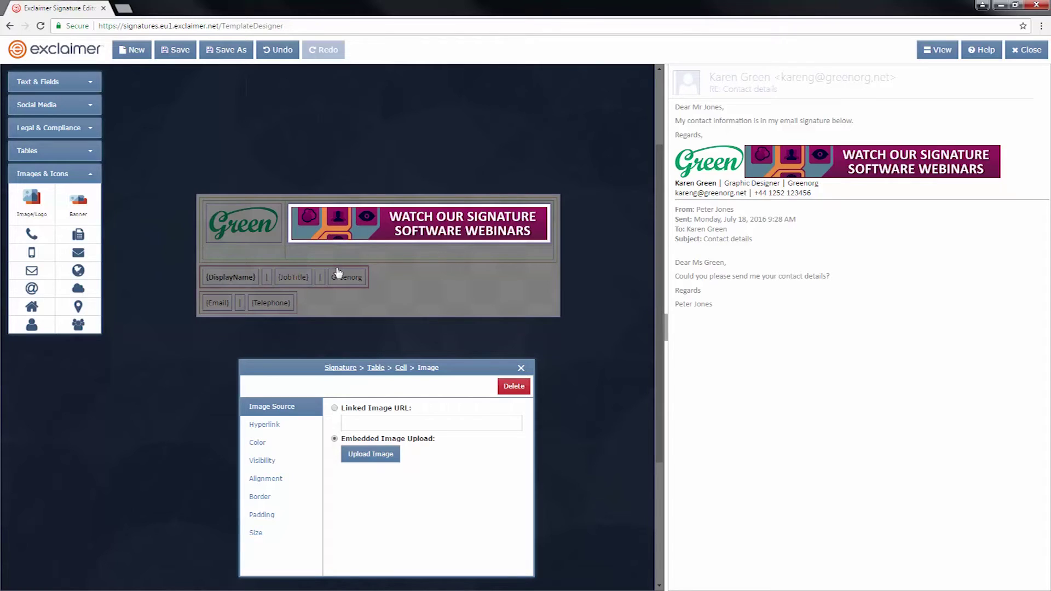
{"action": "left_click_drag", "start_coordinate": [337, 272], "coordinate": [373, 256]}
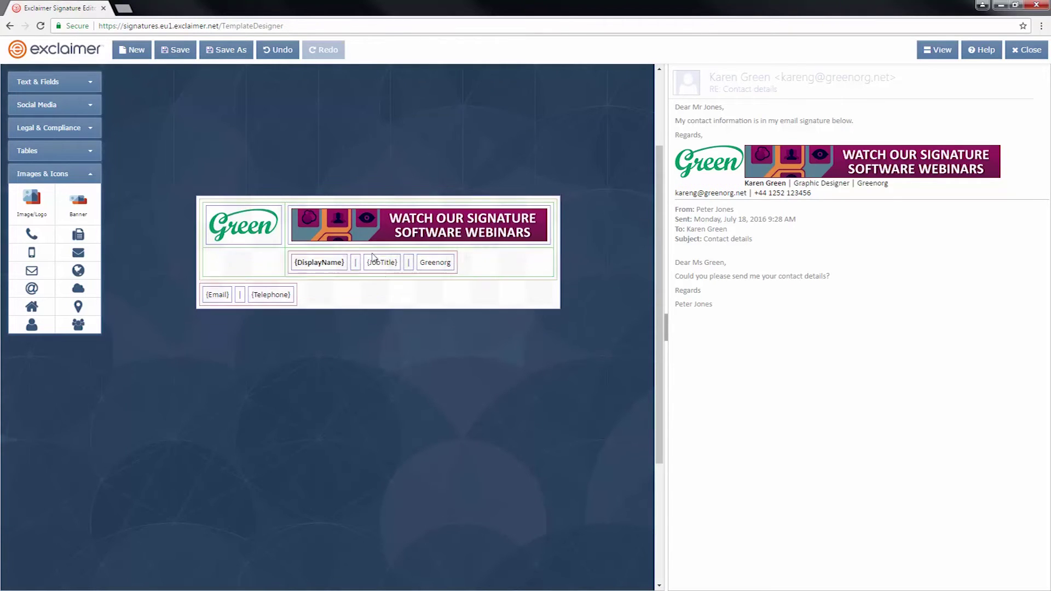
Move the email and telephone row under the banner and add a social media strip below the logo.
{"action": "left_click_drag", "start_coordinate": [296, 293], "coordinate": [334, 279]}
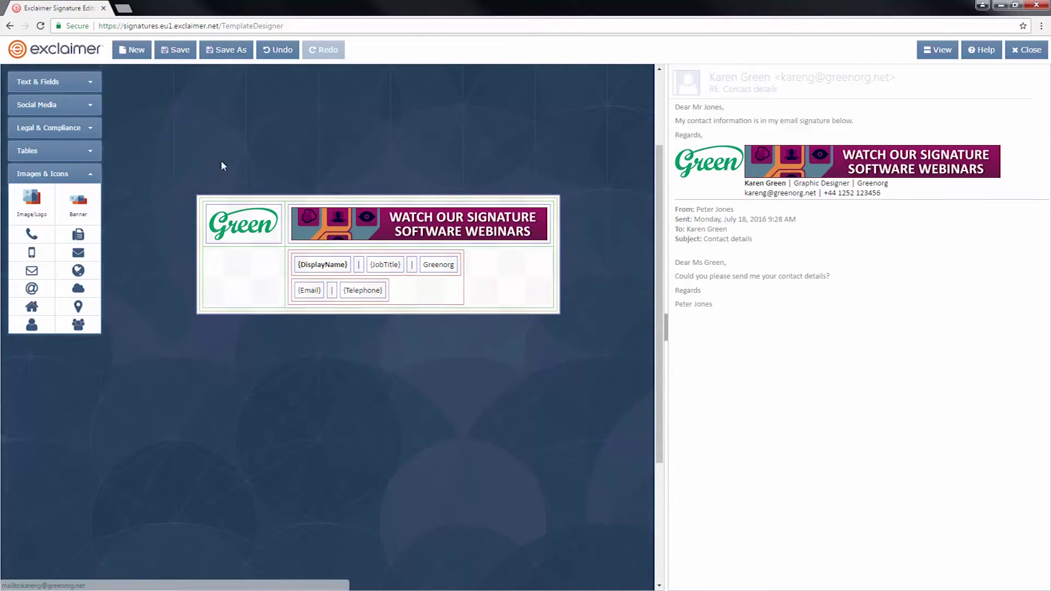
{"action": "left_click", "coordinate": [55, 112]}
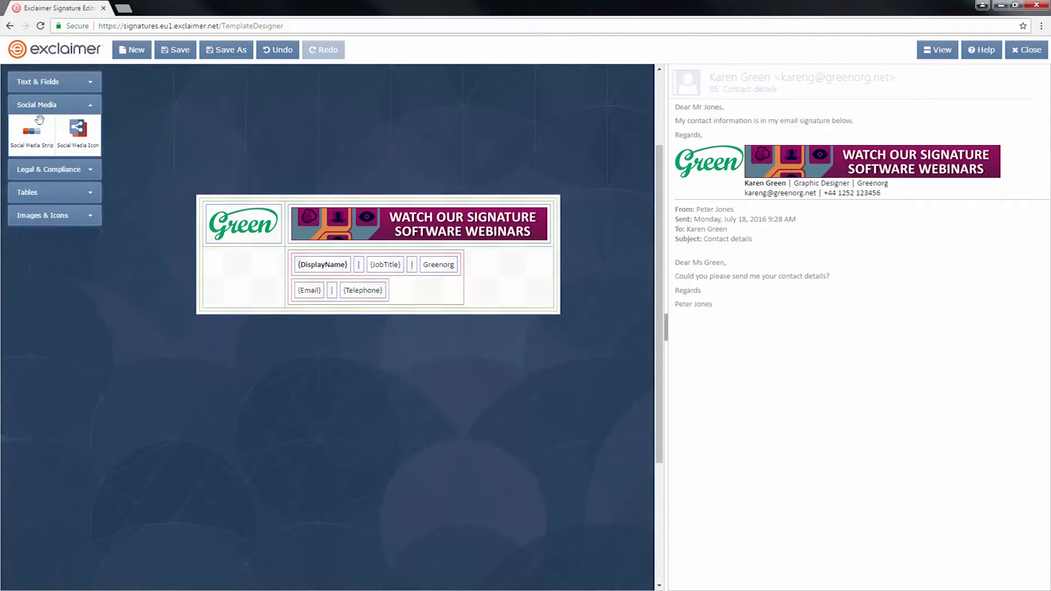
{"action": "mouse_move", "coordinate": [39, 120]}
{"action": "left_mouse_down"}
{"action": "mouse_move", "coordinate": [77, 143]}
{"action": "mouse_move", "coordinate": [179, 264]}
{"action": "mouse_move", "coordinate": [225, 270]}
{"action": "left_mouse_up"}
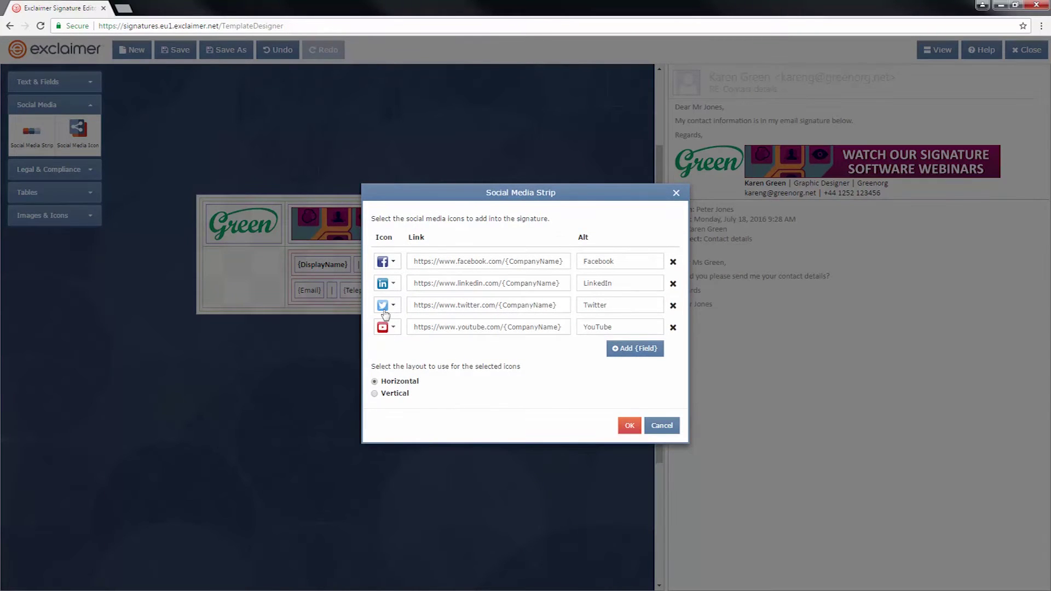
Add a Google+ icon linking to {CustomAttribute6} and insert the five-icon social strip.
{"action": "left_click", "coordinate": [659, 353]}
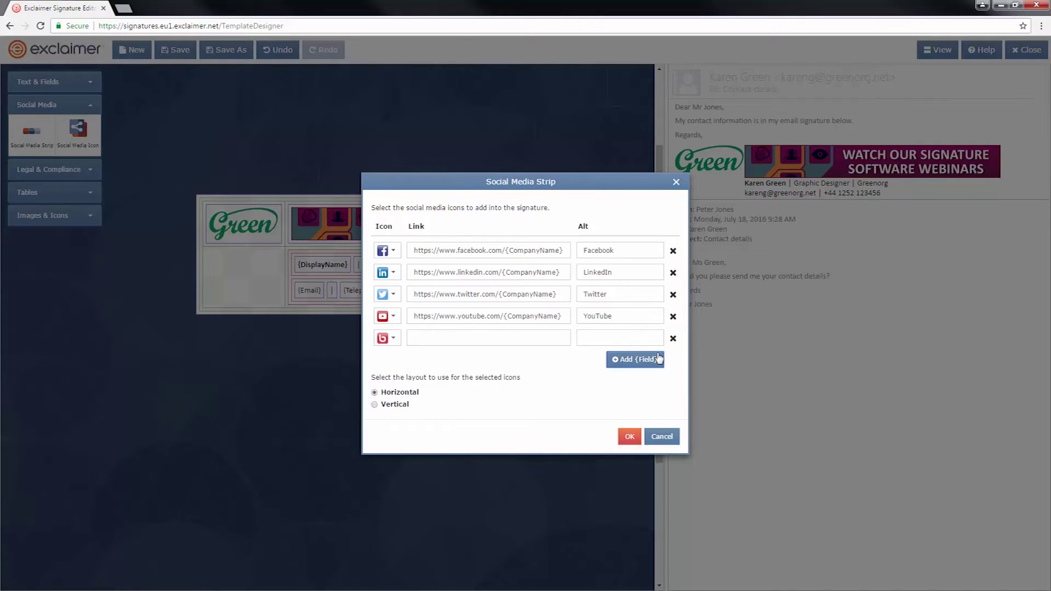
{"action": "left_click", "coordinate": [392, 340]}
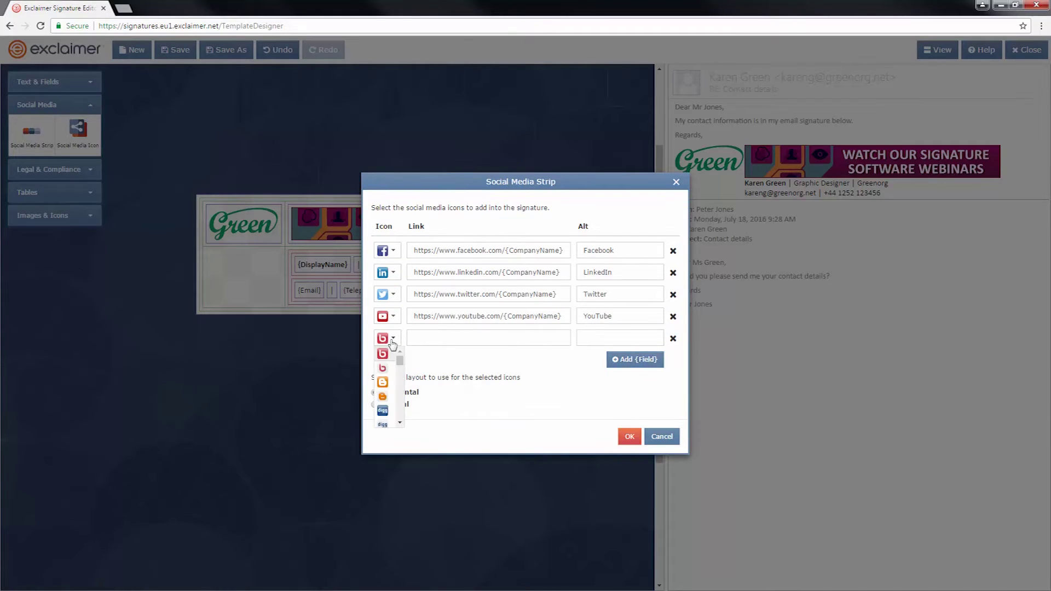
{"action": "scroll", "coordinate": [386, 372], "scroll_direction": "down", "scroll_amount": 2}
{"action": "scroll", "coordinate": [385, 372], "scroll_direction": "down", "scroll_amount": 4}
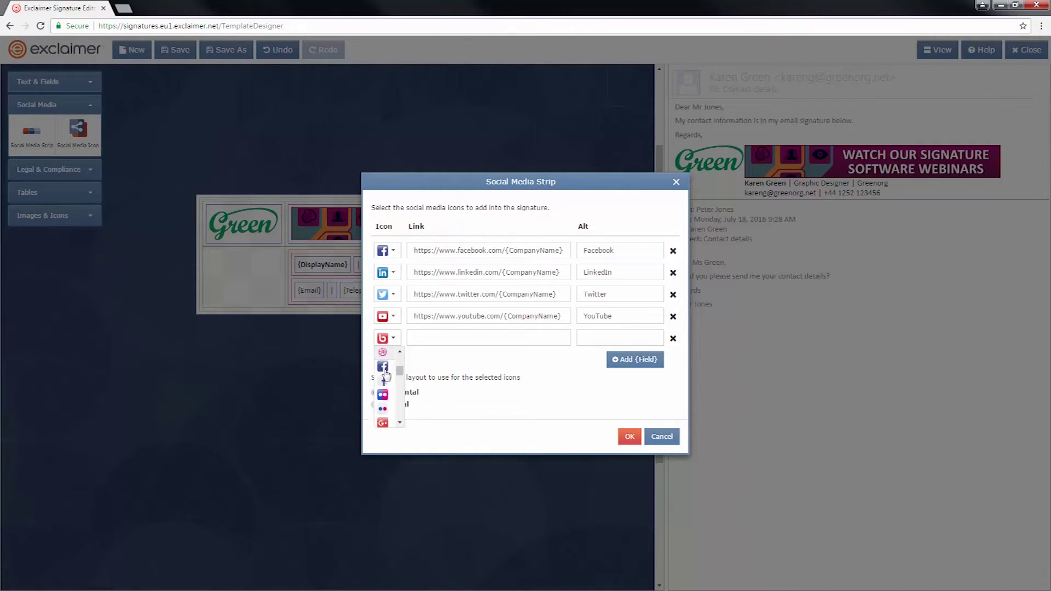
{"action": "left_click", "coordinate": [384, 381]}
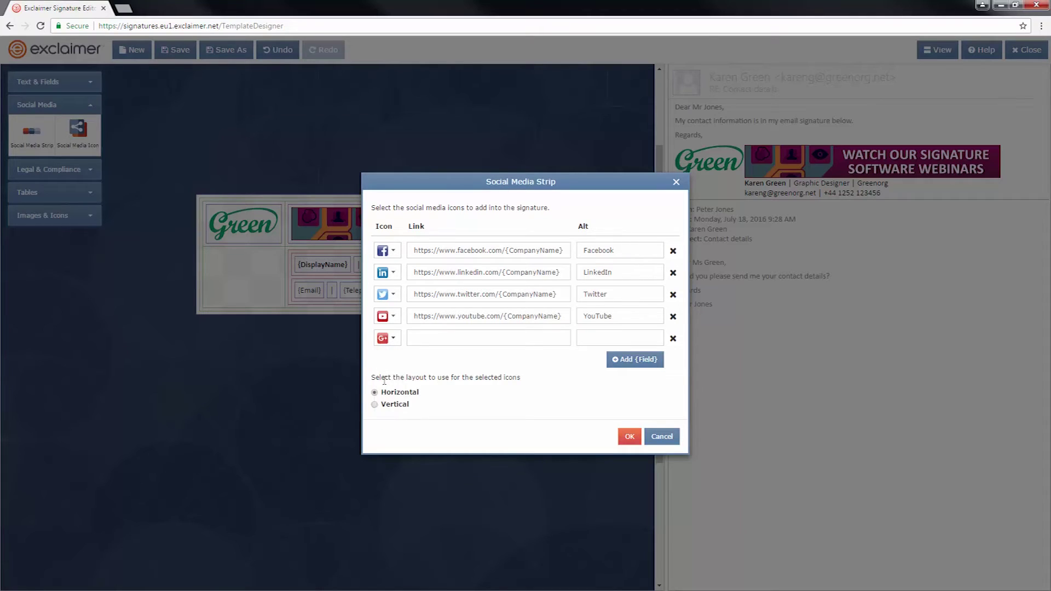
{"action": "left_click", "coordinate": [423, 338]}
{"action": "type", "text": "{c"}
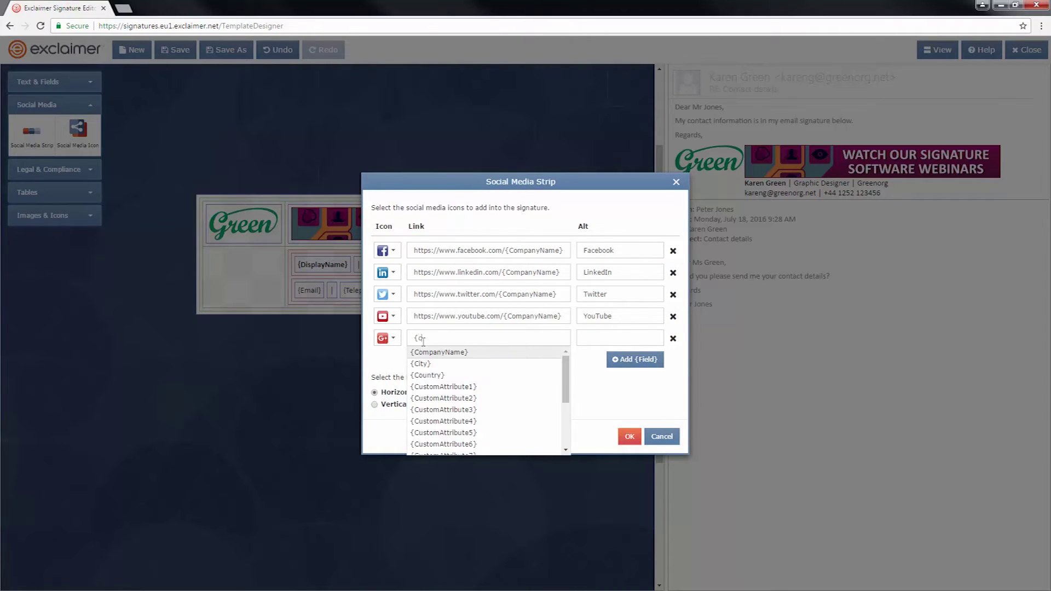
{"action": "type", "text": "ust"}
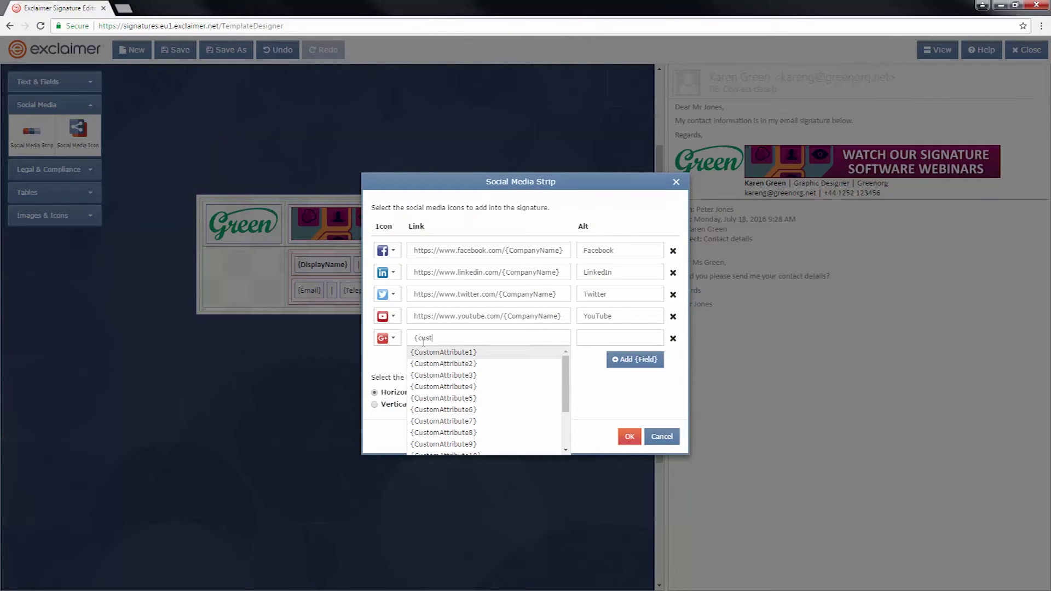
{"action": "left_click", "coordinate": [445, 409]}
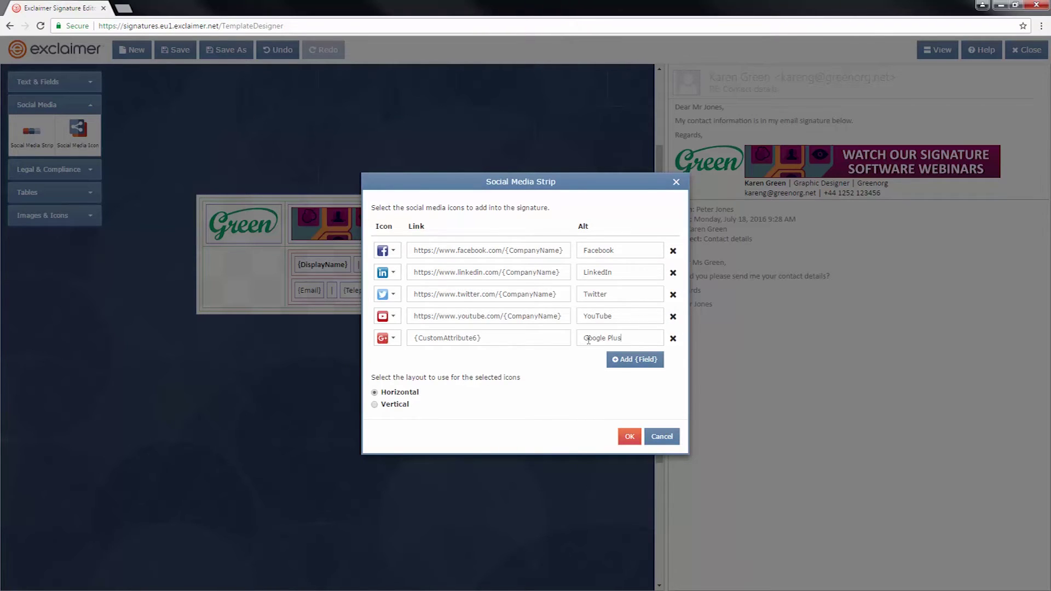
{"action": "left_click", "coordinate": [629, 438]}
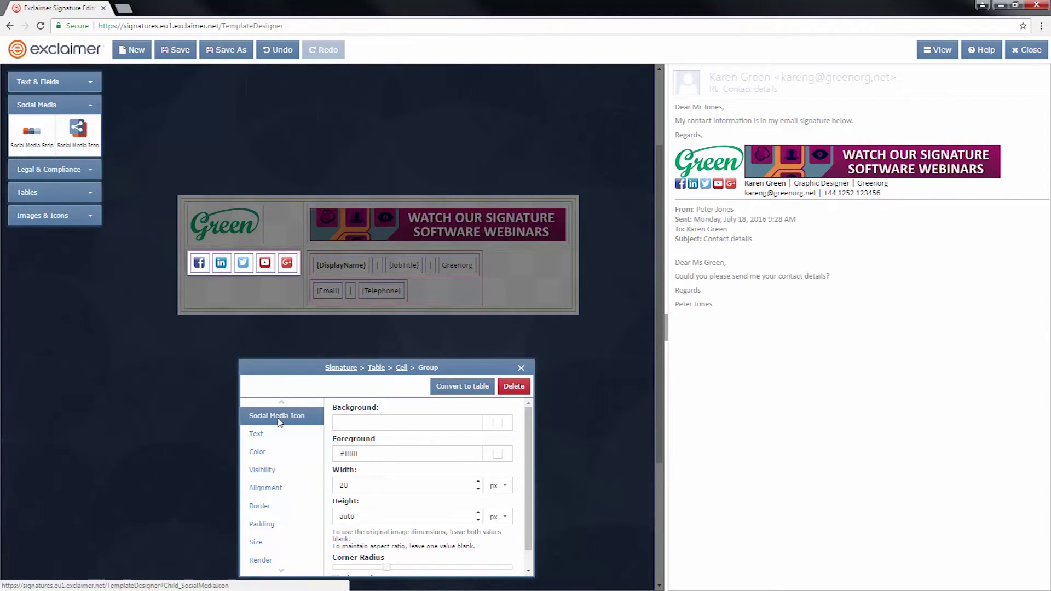
Give the social icon group separate padding: 4 px left, 5 px top, other sides zero.
{"action": "scroll", "coordinate": [279, 473], "scroll_direction": "down", "scroll_amount": 1}
{"action": "left_click", "coordinate": [277, 501]}
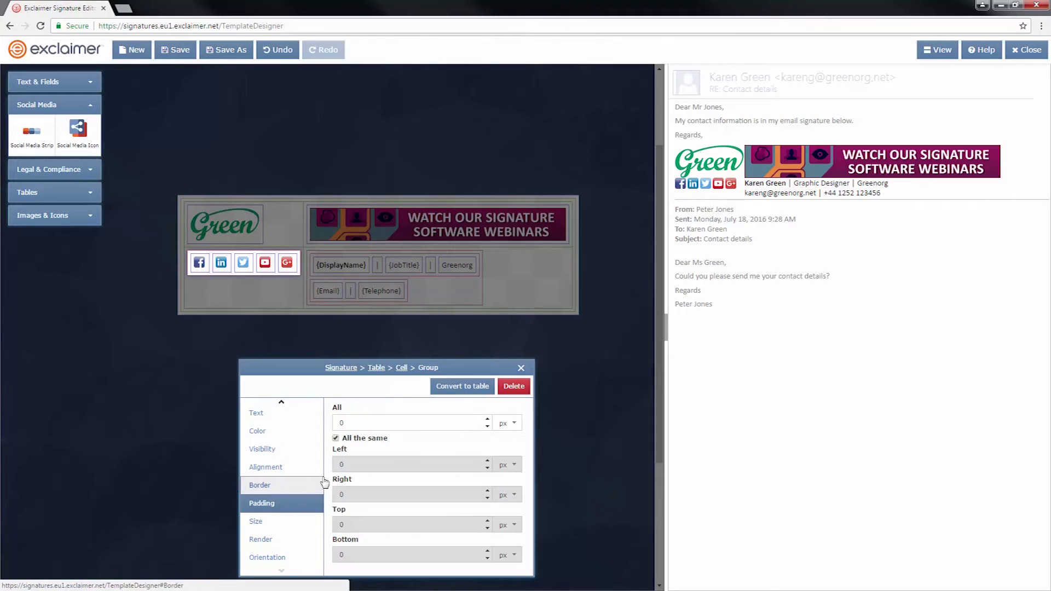
{"action": "left_click", "coordinate": [336, 438]}
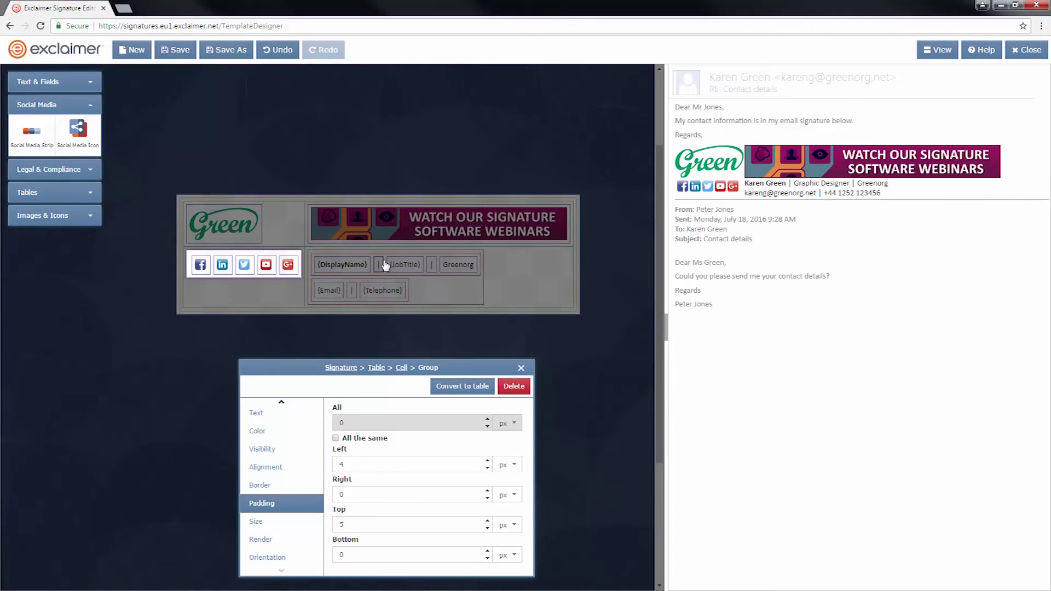
Set the whole signature table's width to 500 px.
{"action": "left_click", "coordinate": [503, 311]}
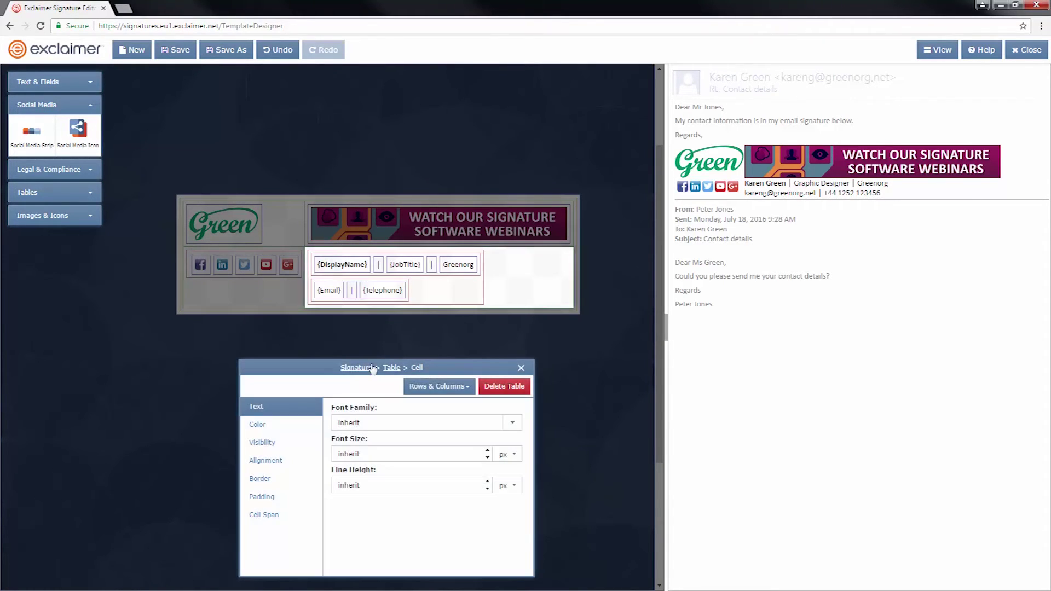
{"action": "left_click", "coordinate": [393, 368]}
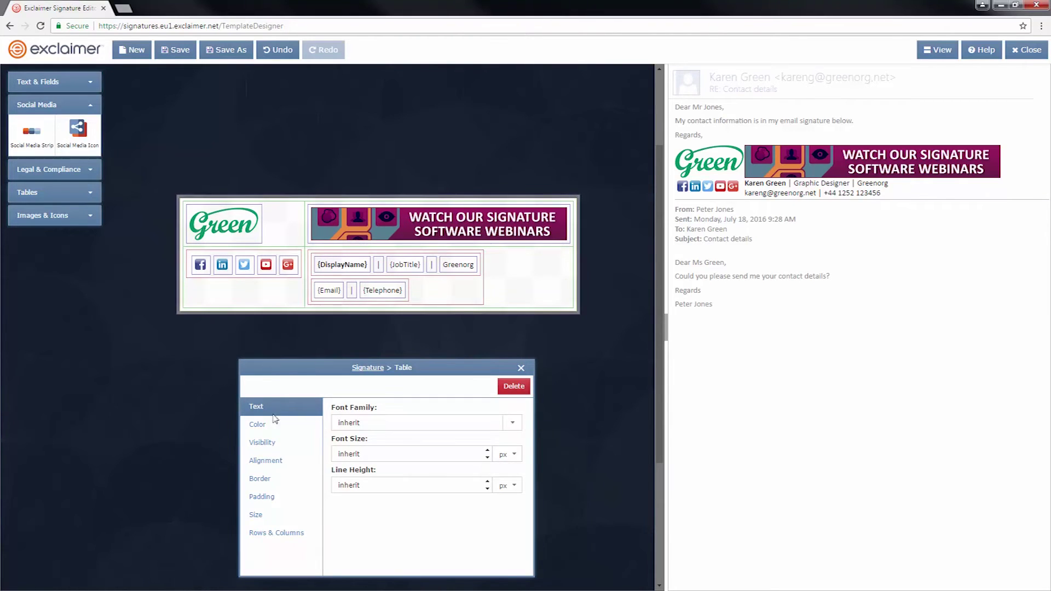
{"action": "left_click", "coordinate": [262, 515]}
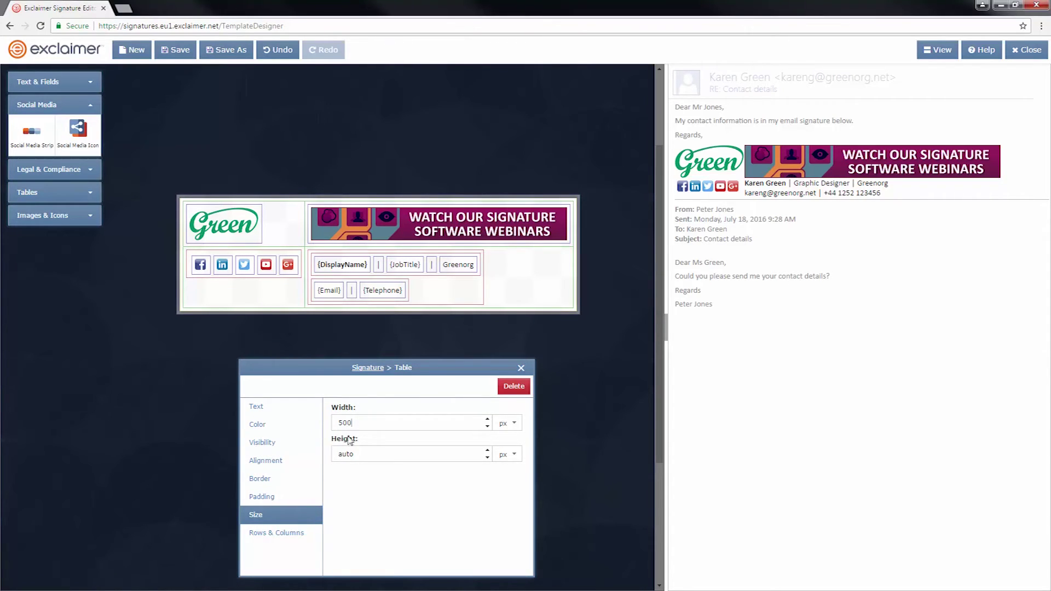
{"action": "left_click", "coordinate": [261, 496]}
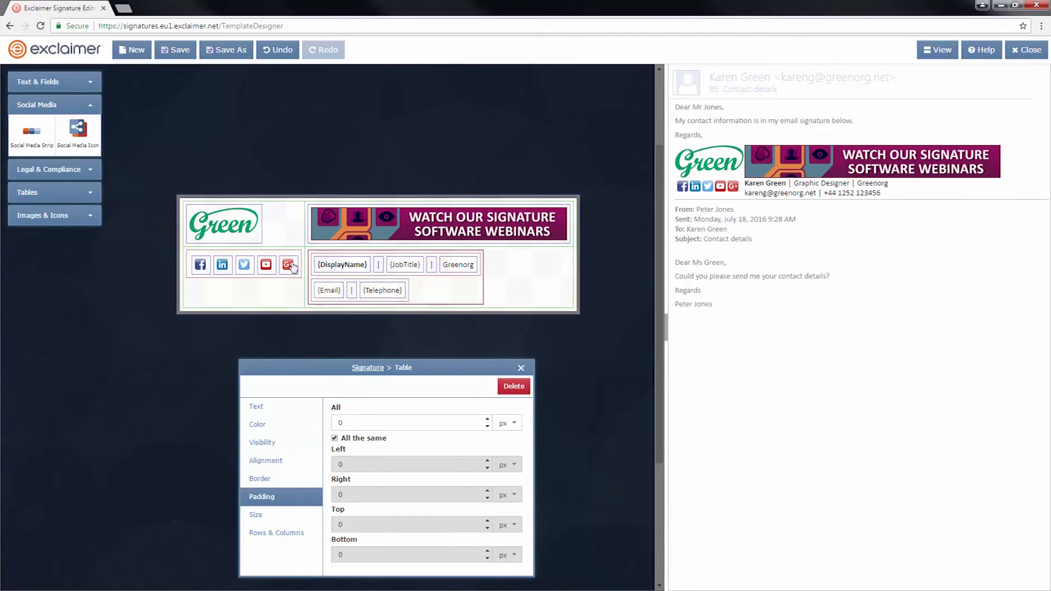
{"action": "left_click", "coordinate": [271, 298]}
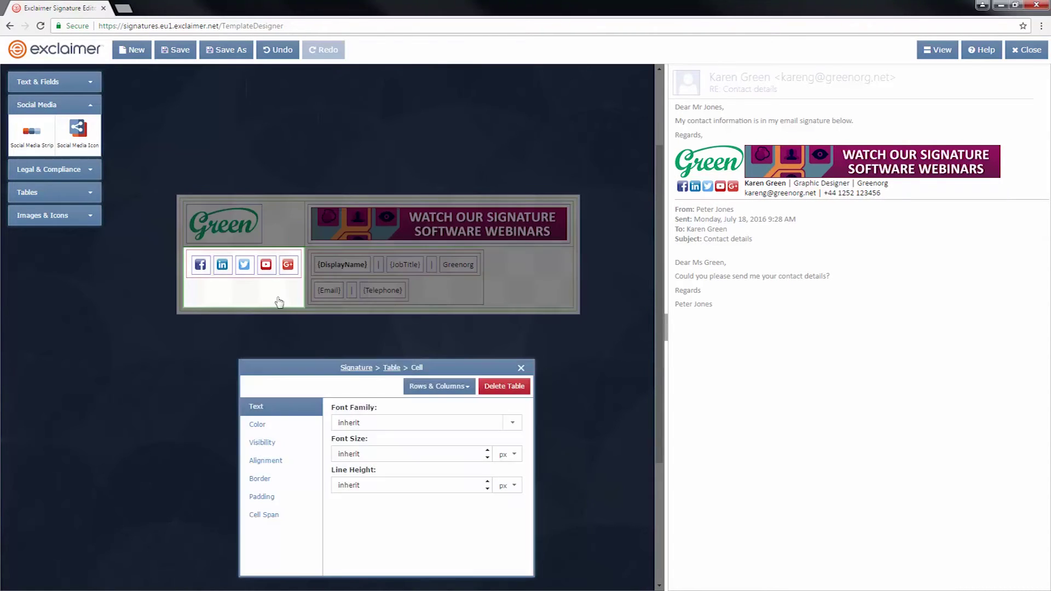
{"action": "left_click", "coordinate": [440, 386]}
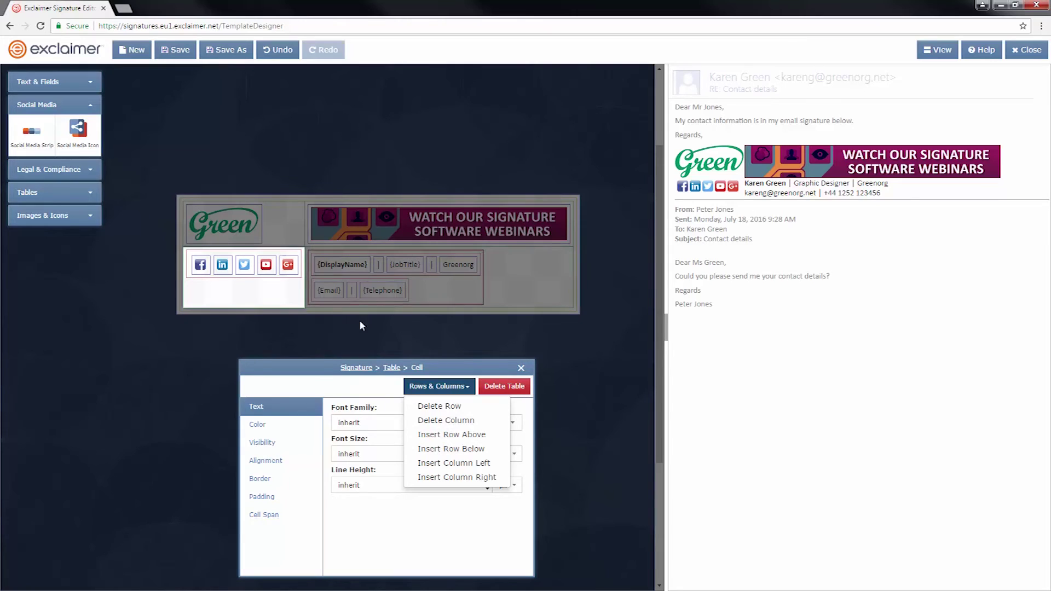
Insert a bottom row with column span 2 and place the legal disclaimer in it.
{"action": "left_click", "coordinate": [449, 454]}
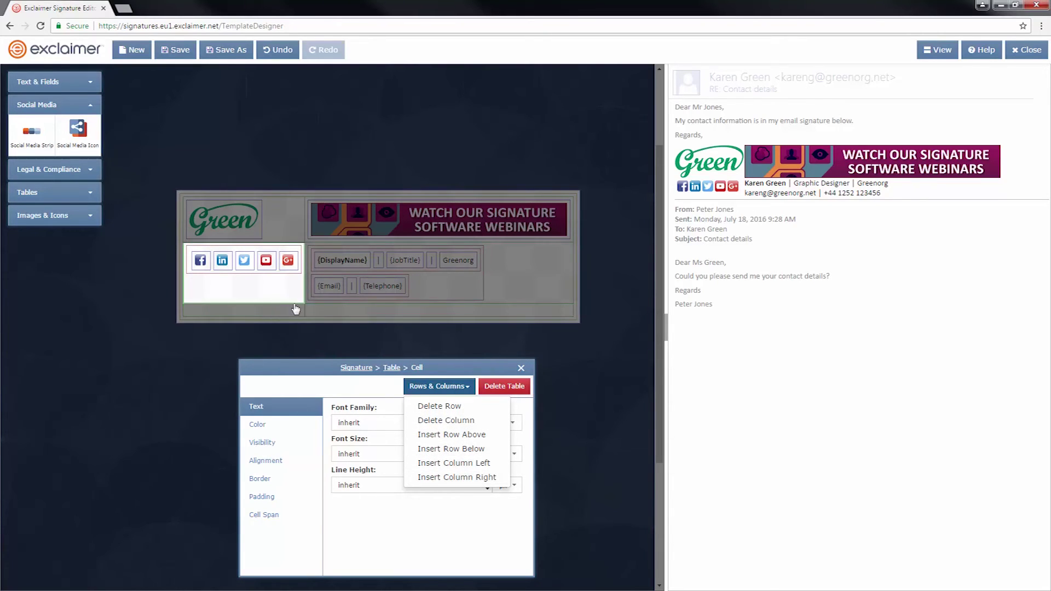
{"action": "left_click", "coordinate": [302, 314]}
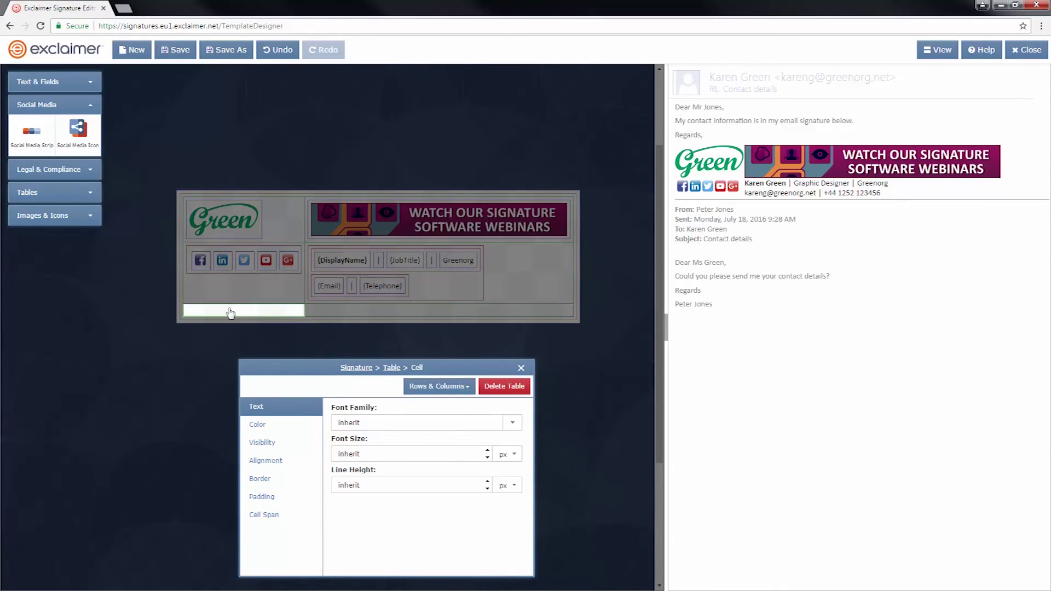
{"action": "left_click", "coordinate": [267, 524]}
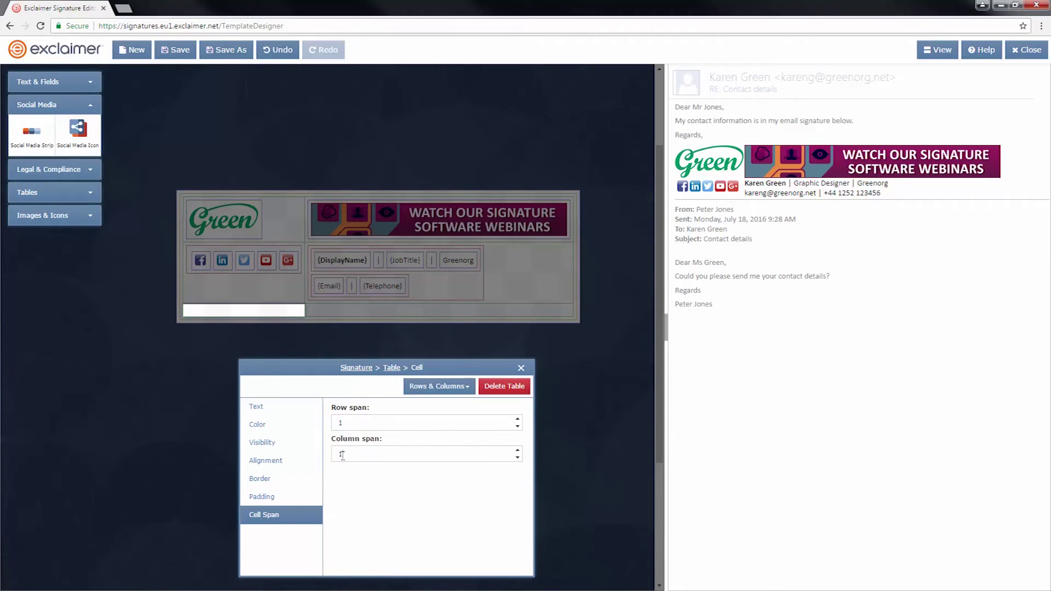
{"action": "type", "text": "2"}
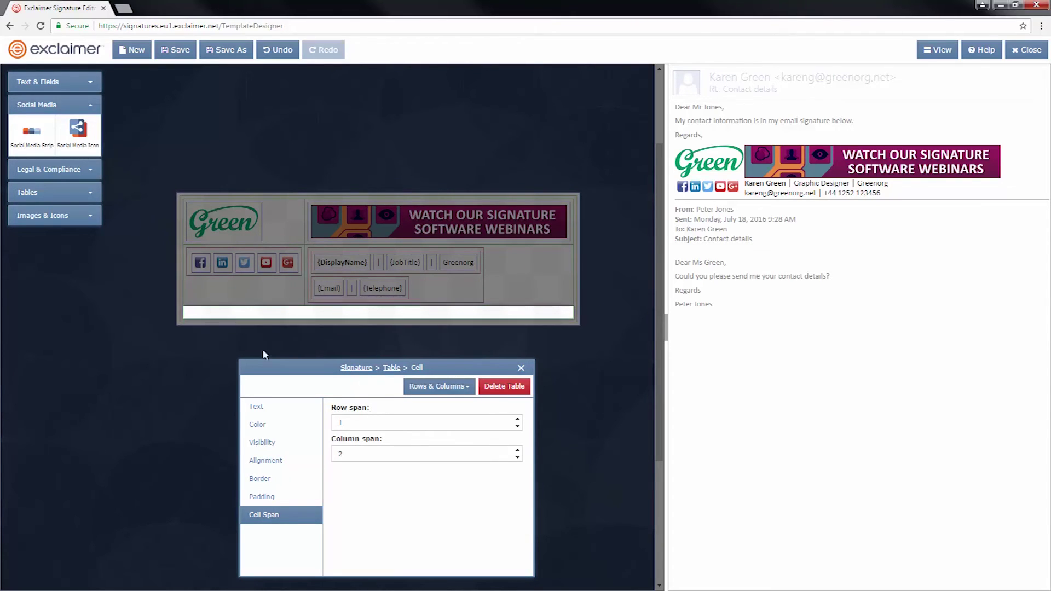
{"action": "left_click", "coordinate": [44, 172]}
{"action": "left_click_drag", "start_coordinate": [32, 155], "coordinate": [218, 313]}
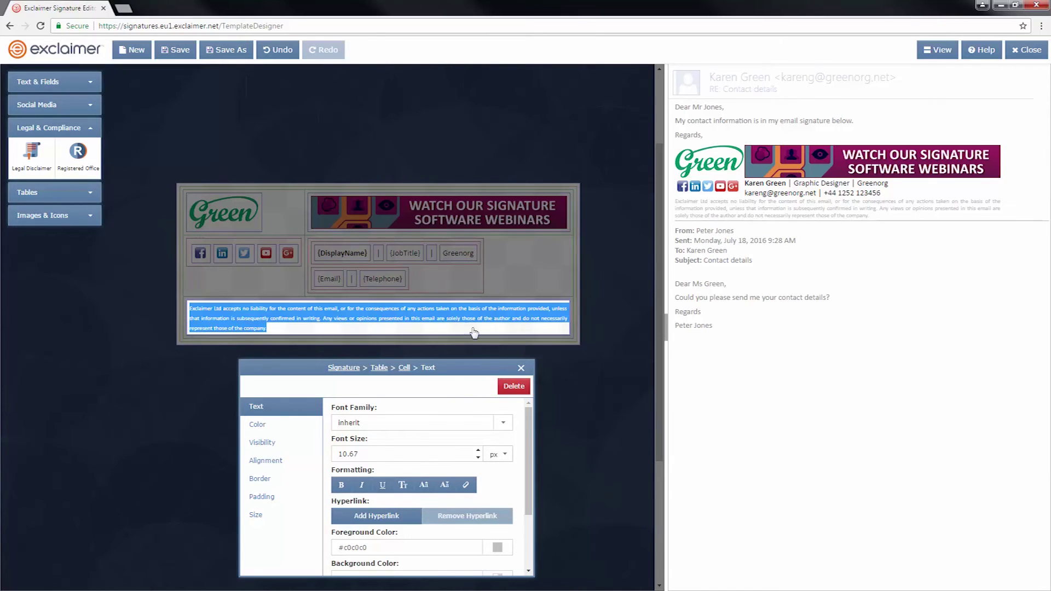
Give the webinar banner image 2 px left padding, keeping the other sides at 0.
{"action": "left_click", "coordinate": [332, 236]}
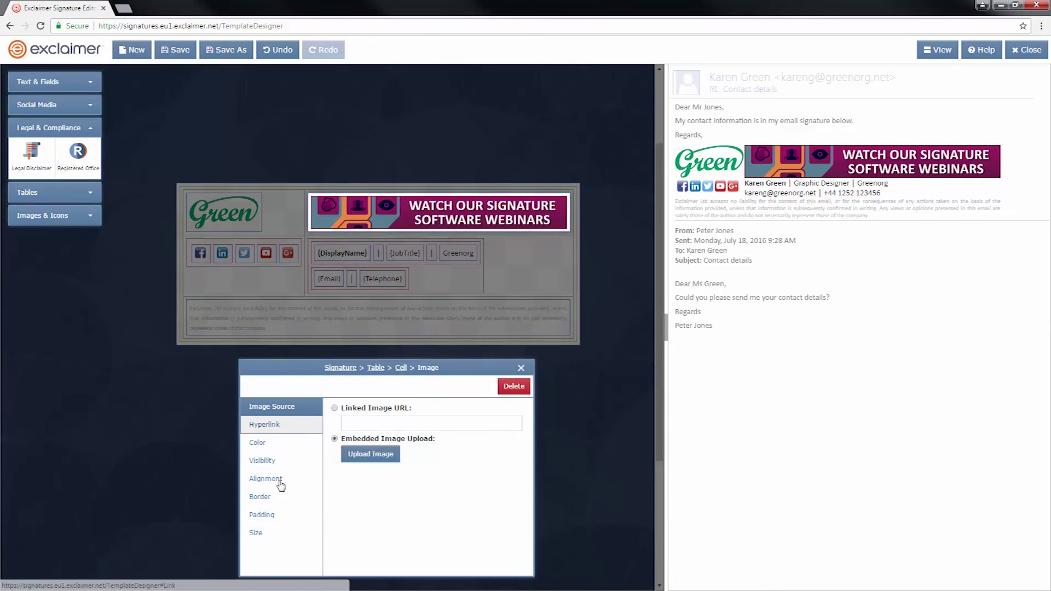
{"action": "left_click", "coordinate": [275, 515]}
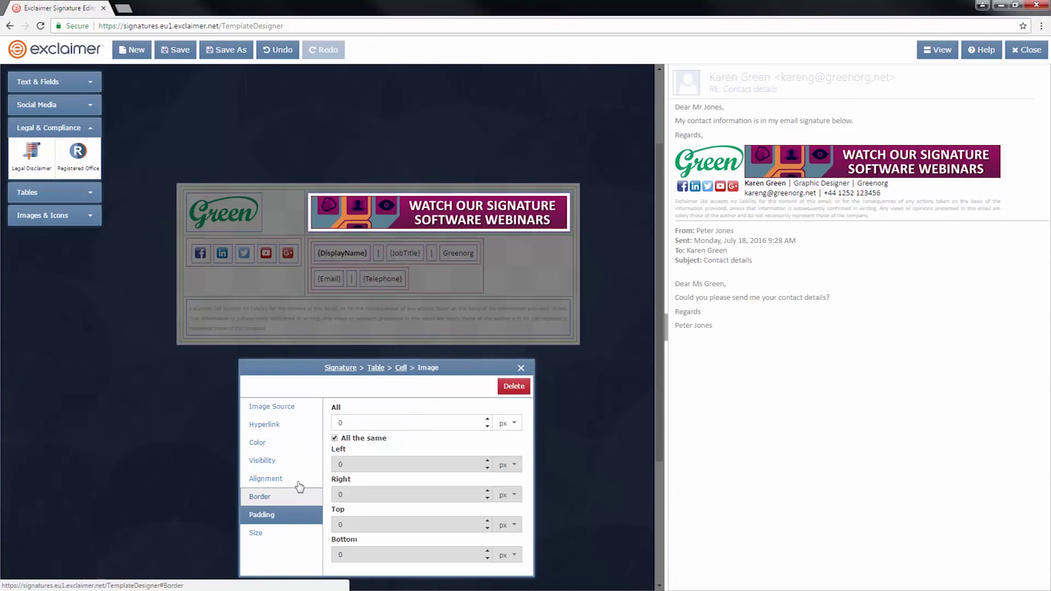
{"action": "left_click", "coordinate": [334, 439]}
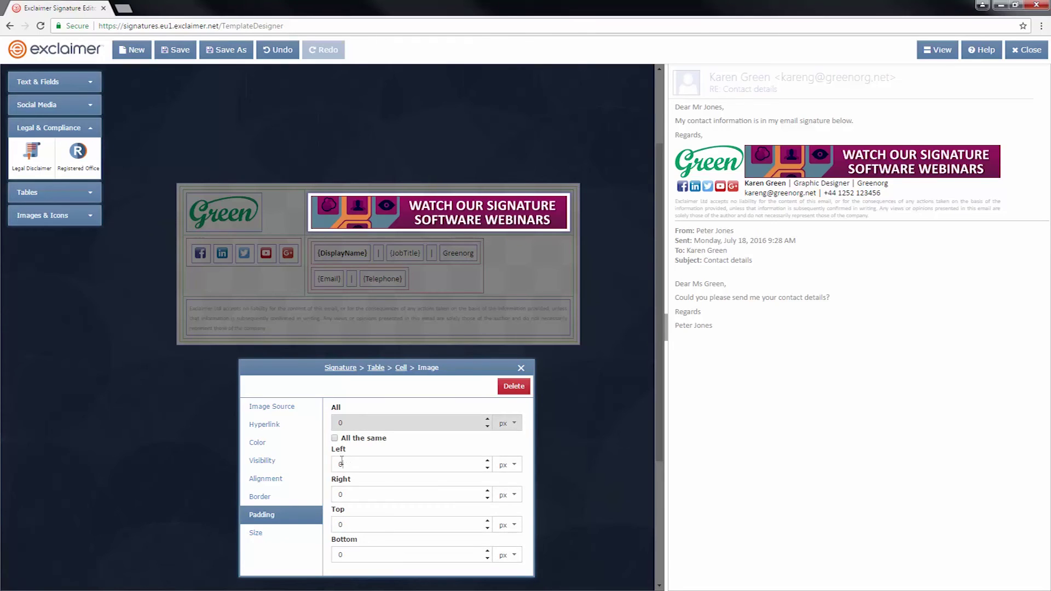
{"action": "left_click_drag", "start_coordinate": [342, 460], "coordinate": [338, 461]}
{"action": "type", "text": "5"}
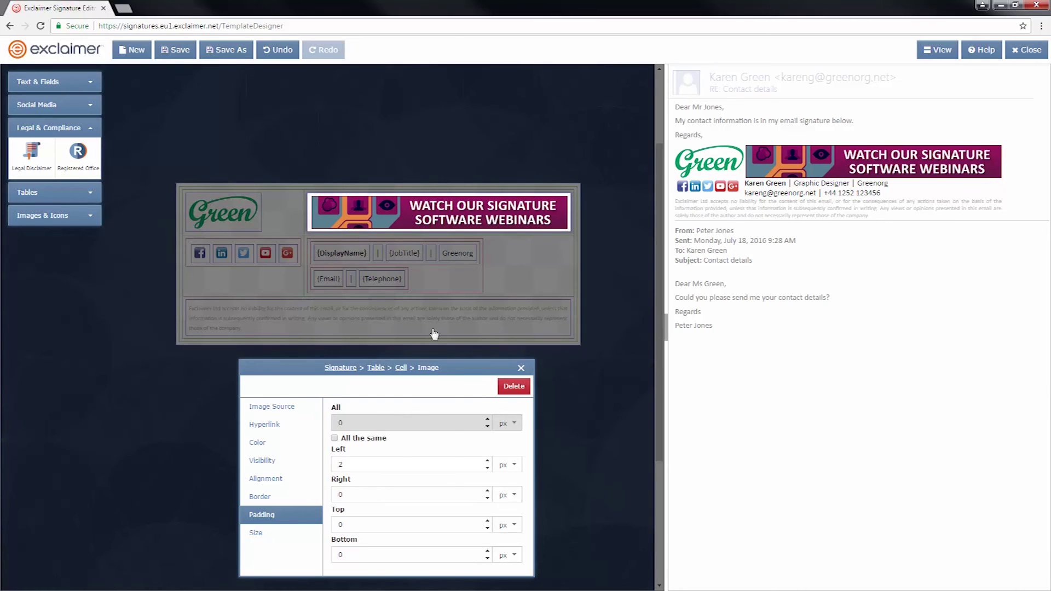
{"action": "left_click", "coordinate": [289, 426]}
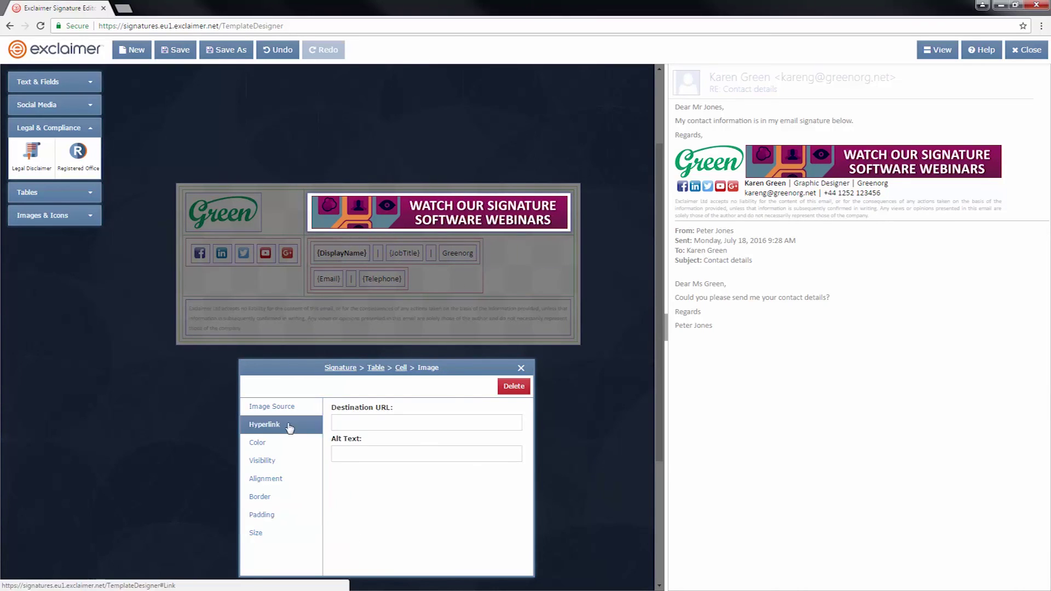
{"action": "left_click", "coordinate": [352, 427]}
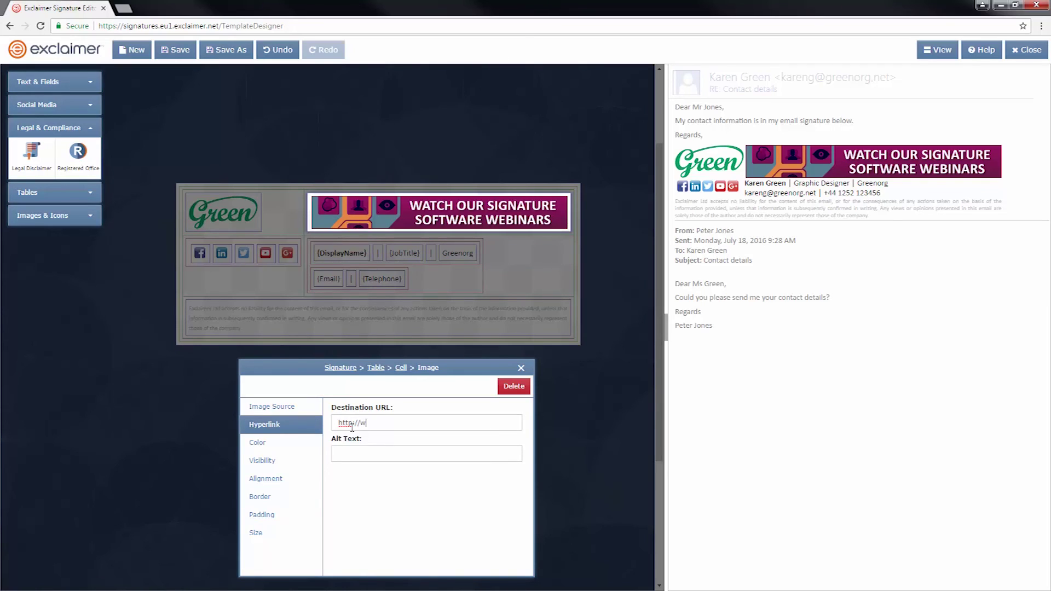
{"action": "type", "text": "http://www.exclaimer.com/webinars"}
{"action": "key", "text": "Tab"}
{"action": "type", "text": "V"}
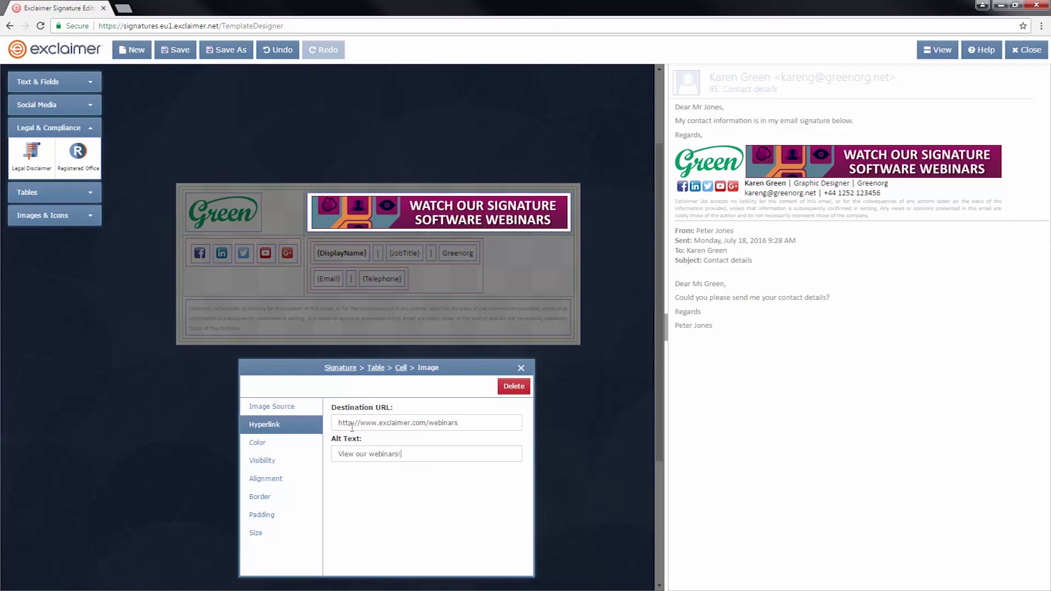
{"action": "left_click", "coordinate": [521, 368]}
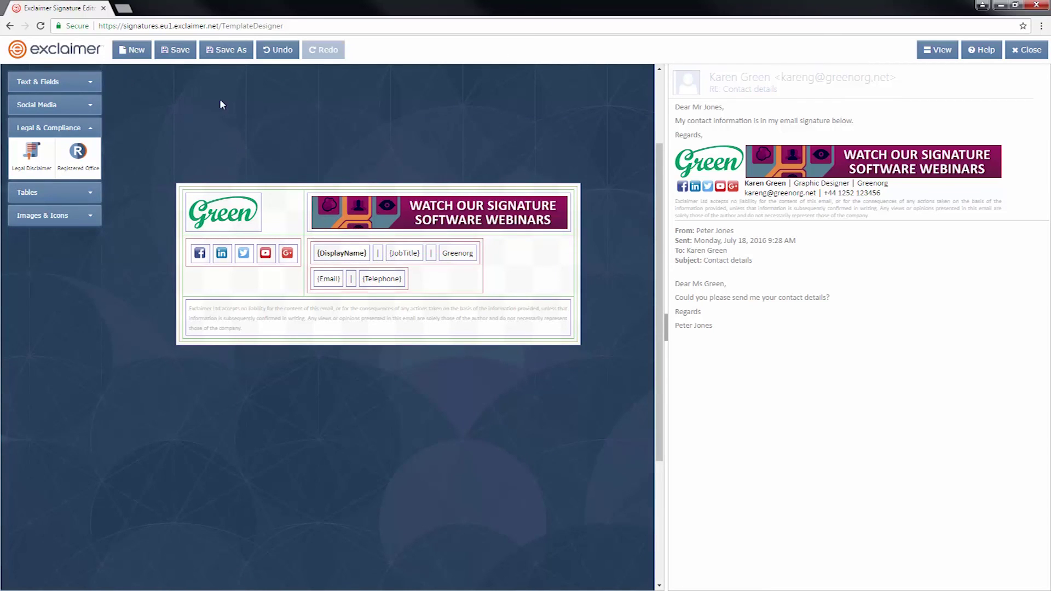
Save the signature as 'Webinar Signature' and return to the Home page.
{"action": "left_click", "coordinate": [183, 57]}
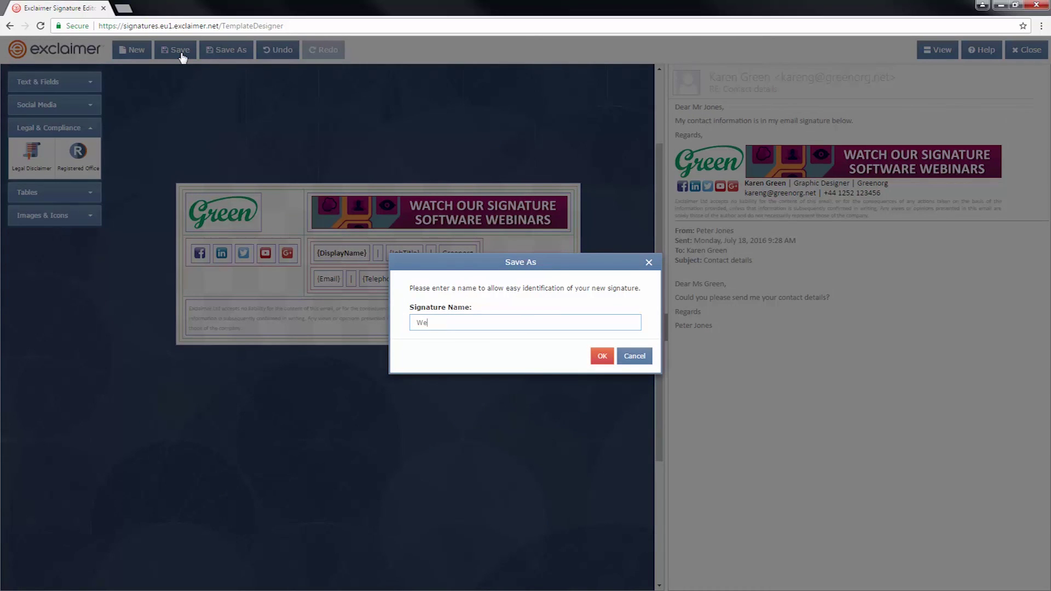
{"action": "type", "text": "Webinar Signature"}
{"action": "left_click", "coordinate": [600, 357]}
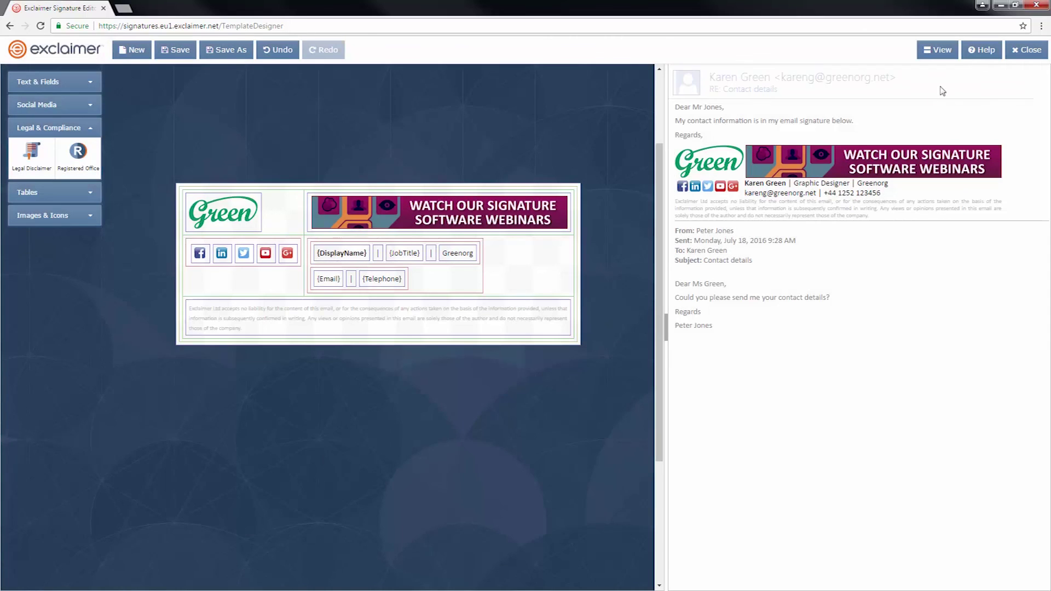
{"action": "left_click", "coordinate": [1026, 50]}
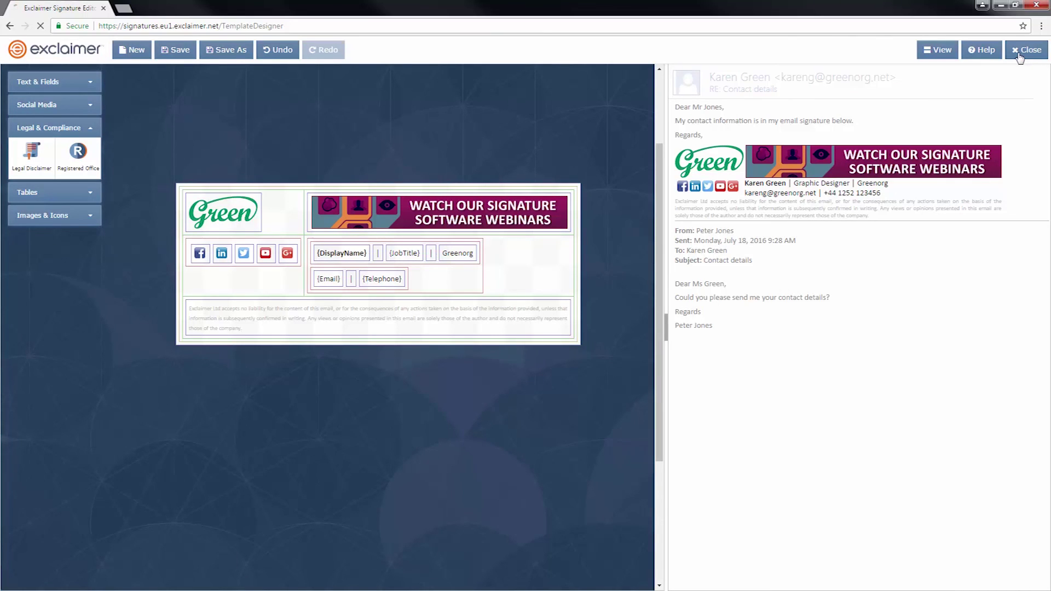